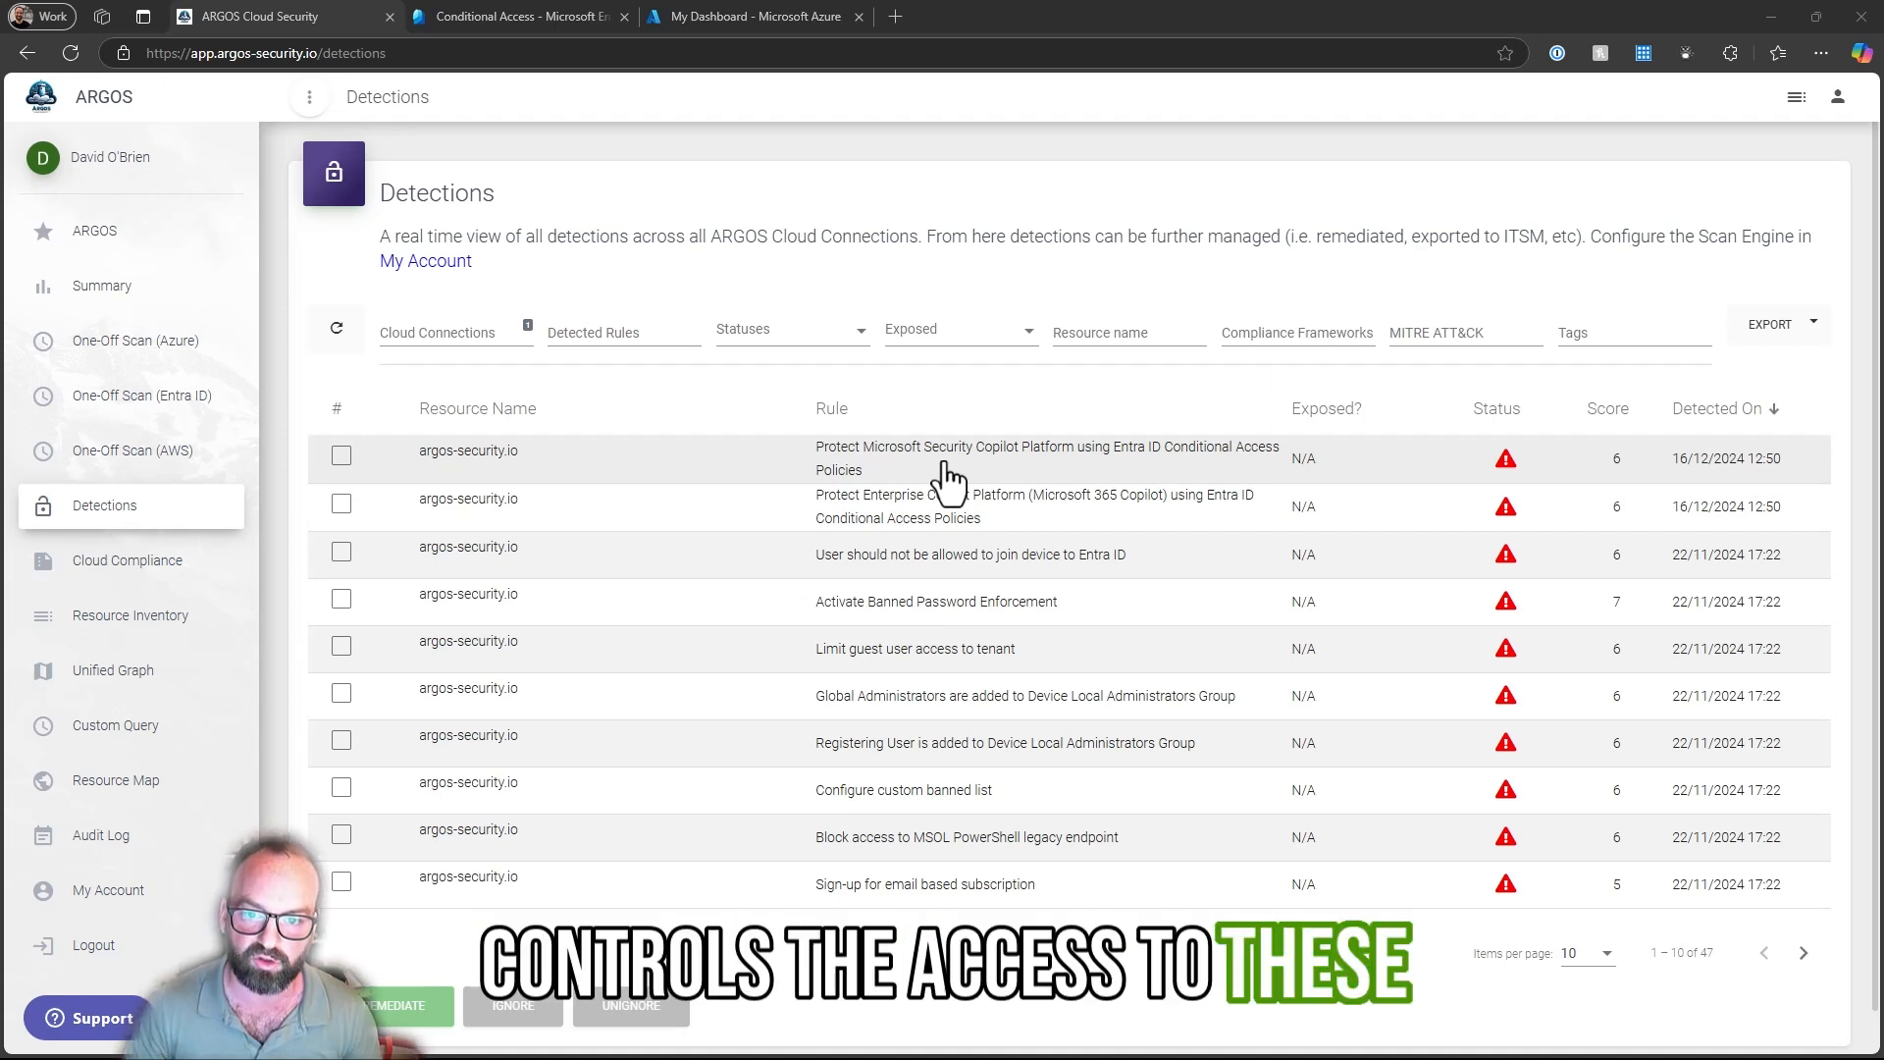
- Open the Microsoft Security Copilot Conditional Access detection and follow its help link to the section on creating targetable service principals
{"action": "left_click", "coordinate": [887, 475]}
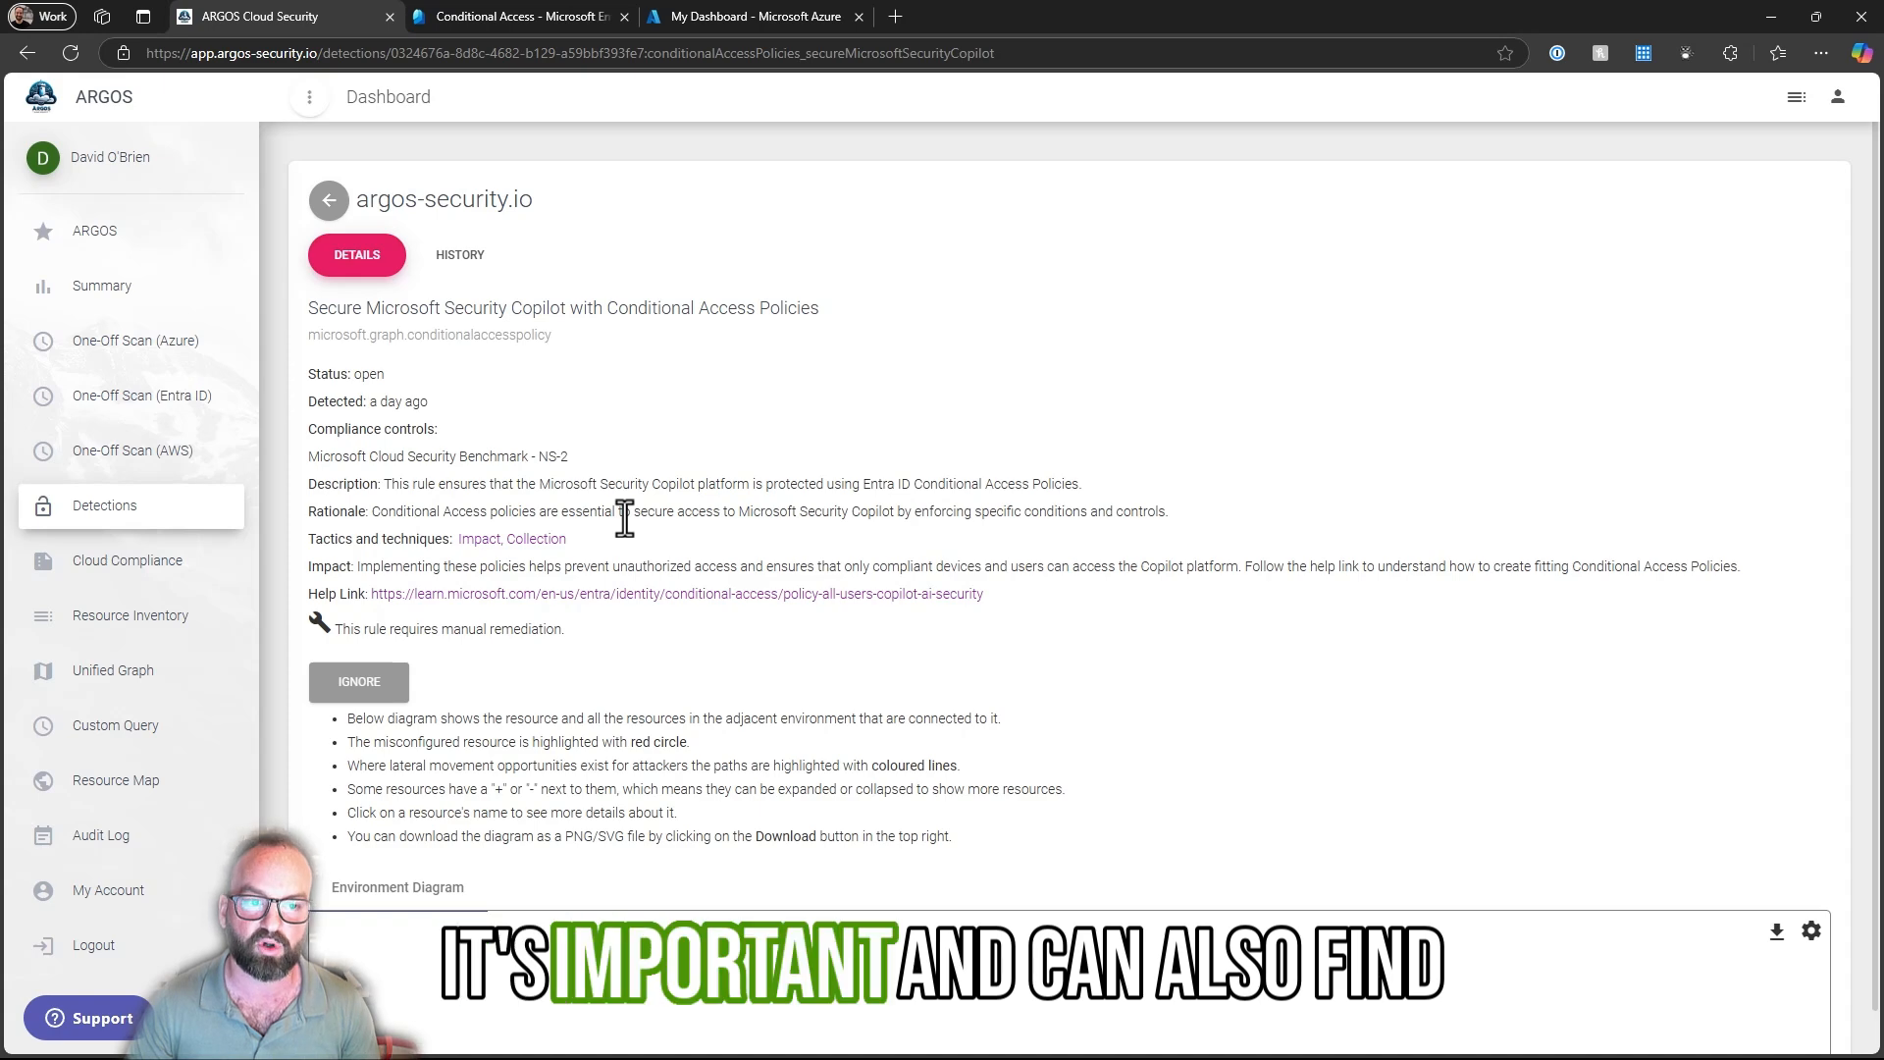
{"action": "left_click", "coordinate": [452, 595]}
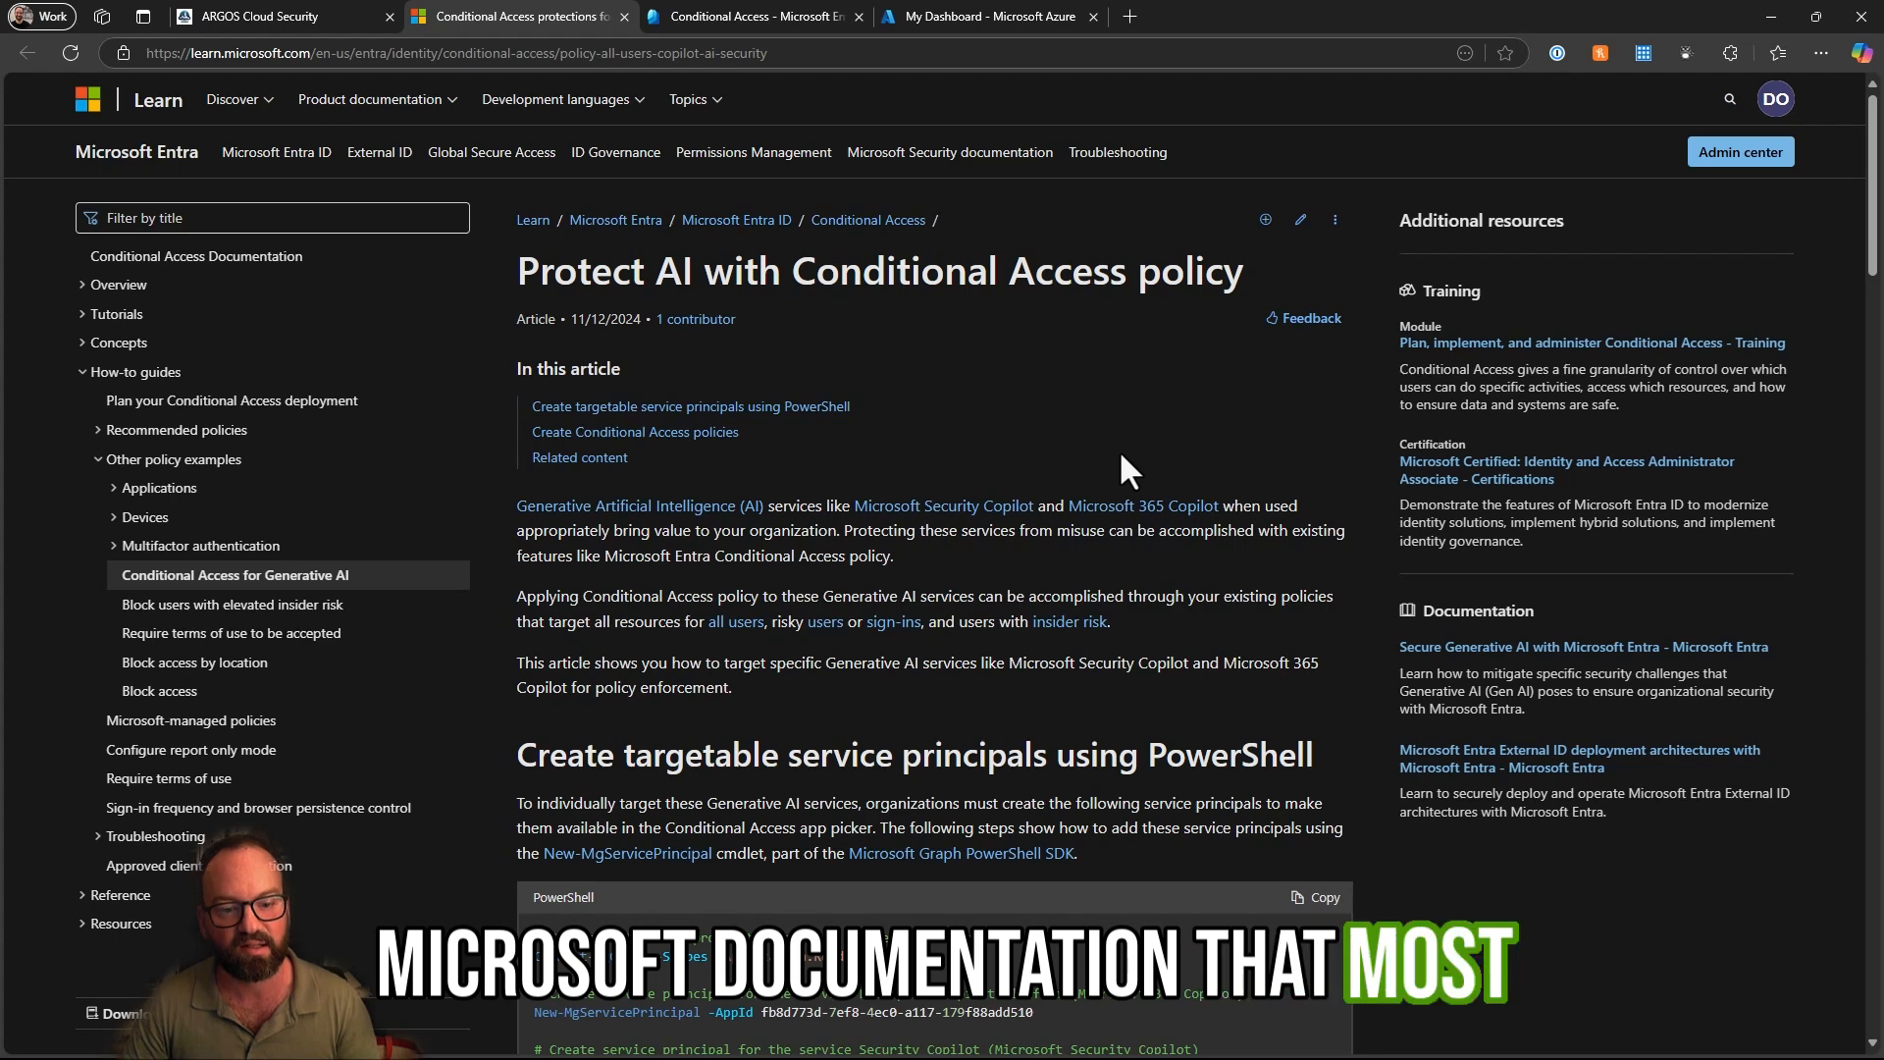
{"action": "scroll", "coordinate": [1120, 455], "scroll_direction": "down", "scroll_amount": 2}
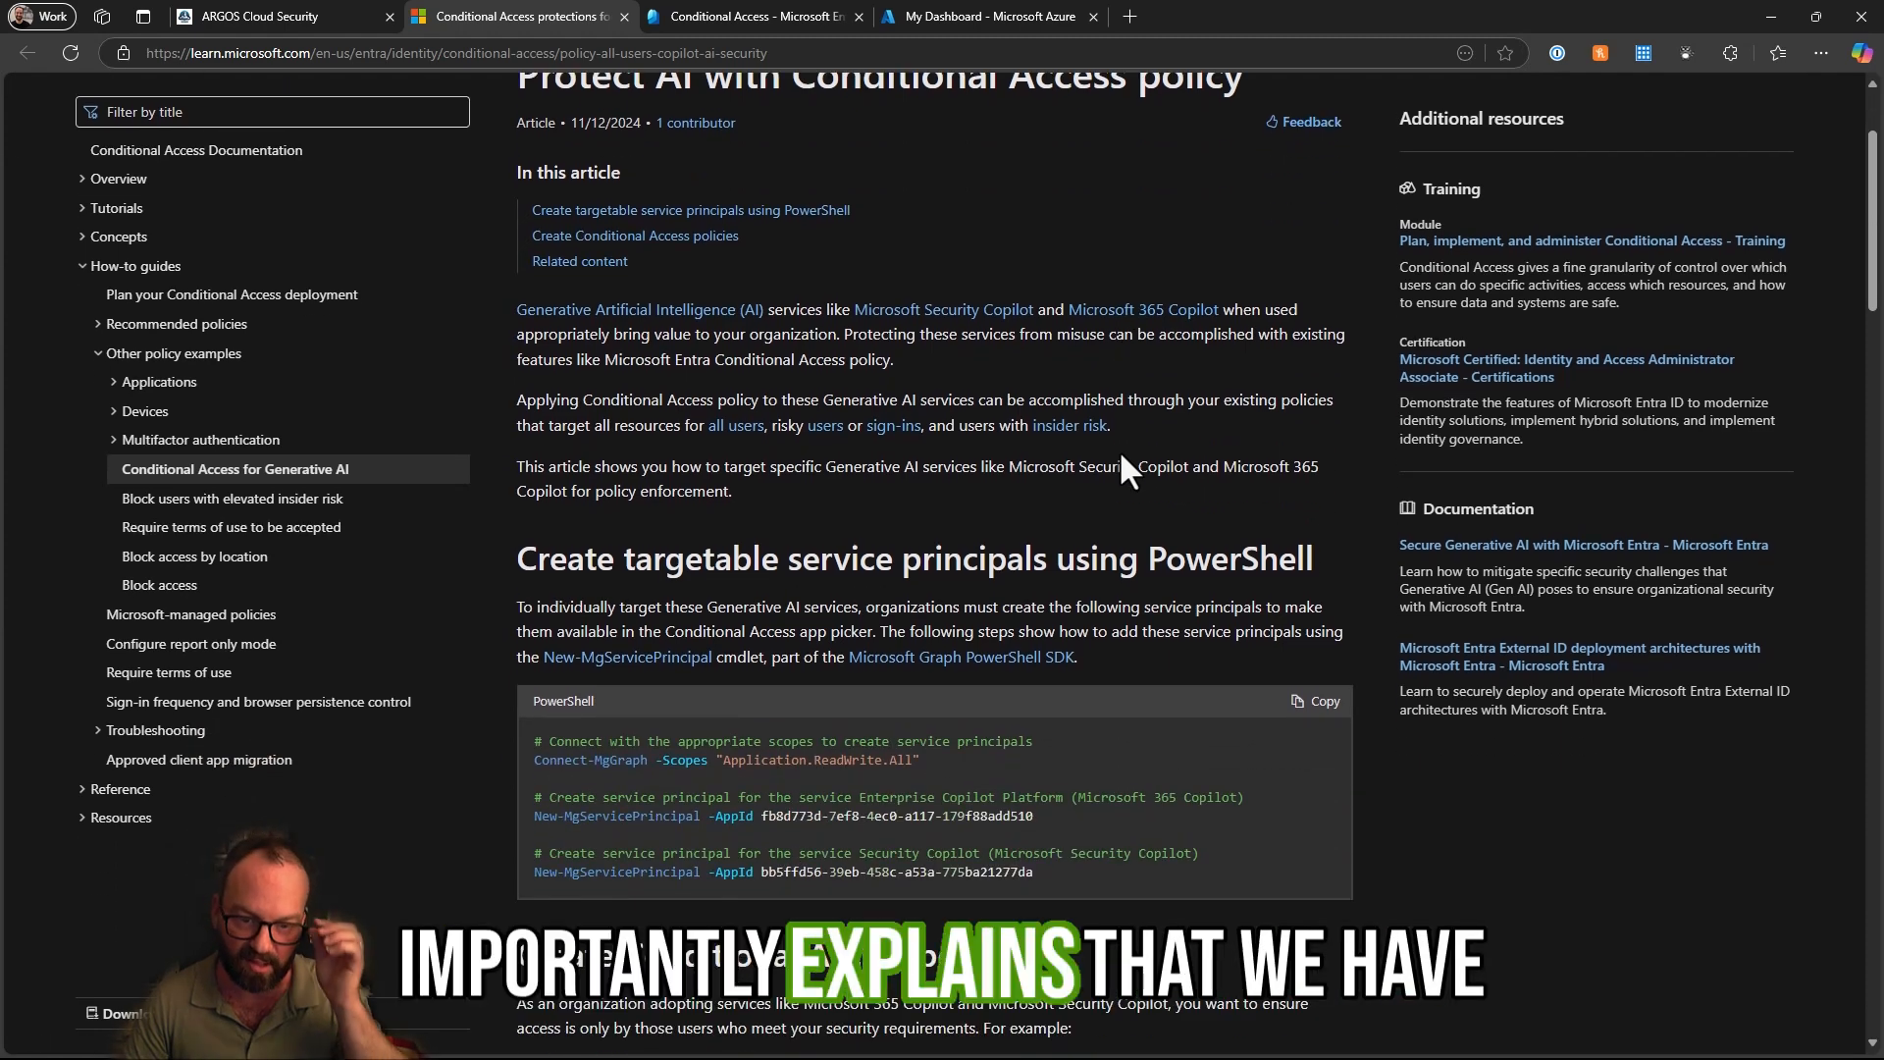
{"action": "scroll", "coordinate": [1121, 455], "scroll_direction": "down", "scroll_amount": 2}
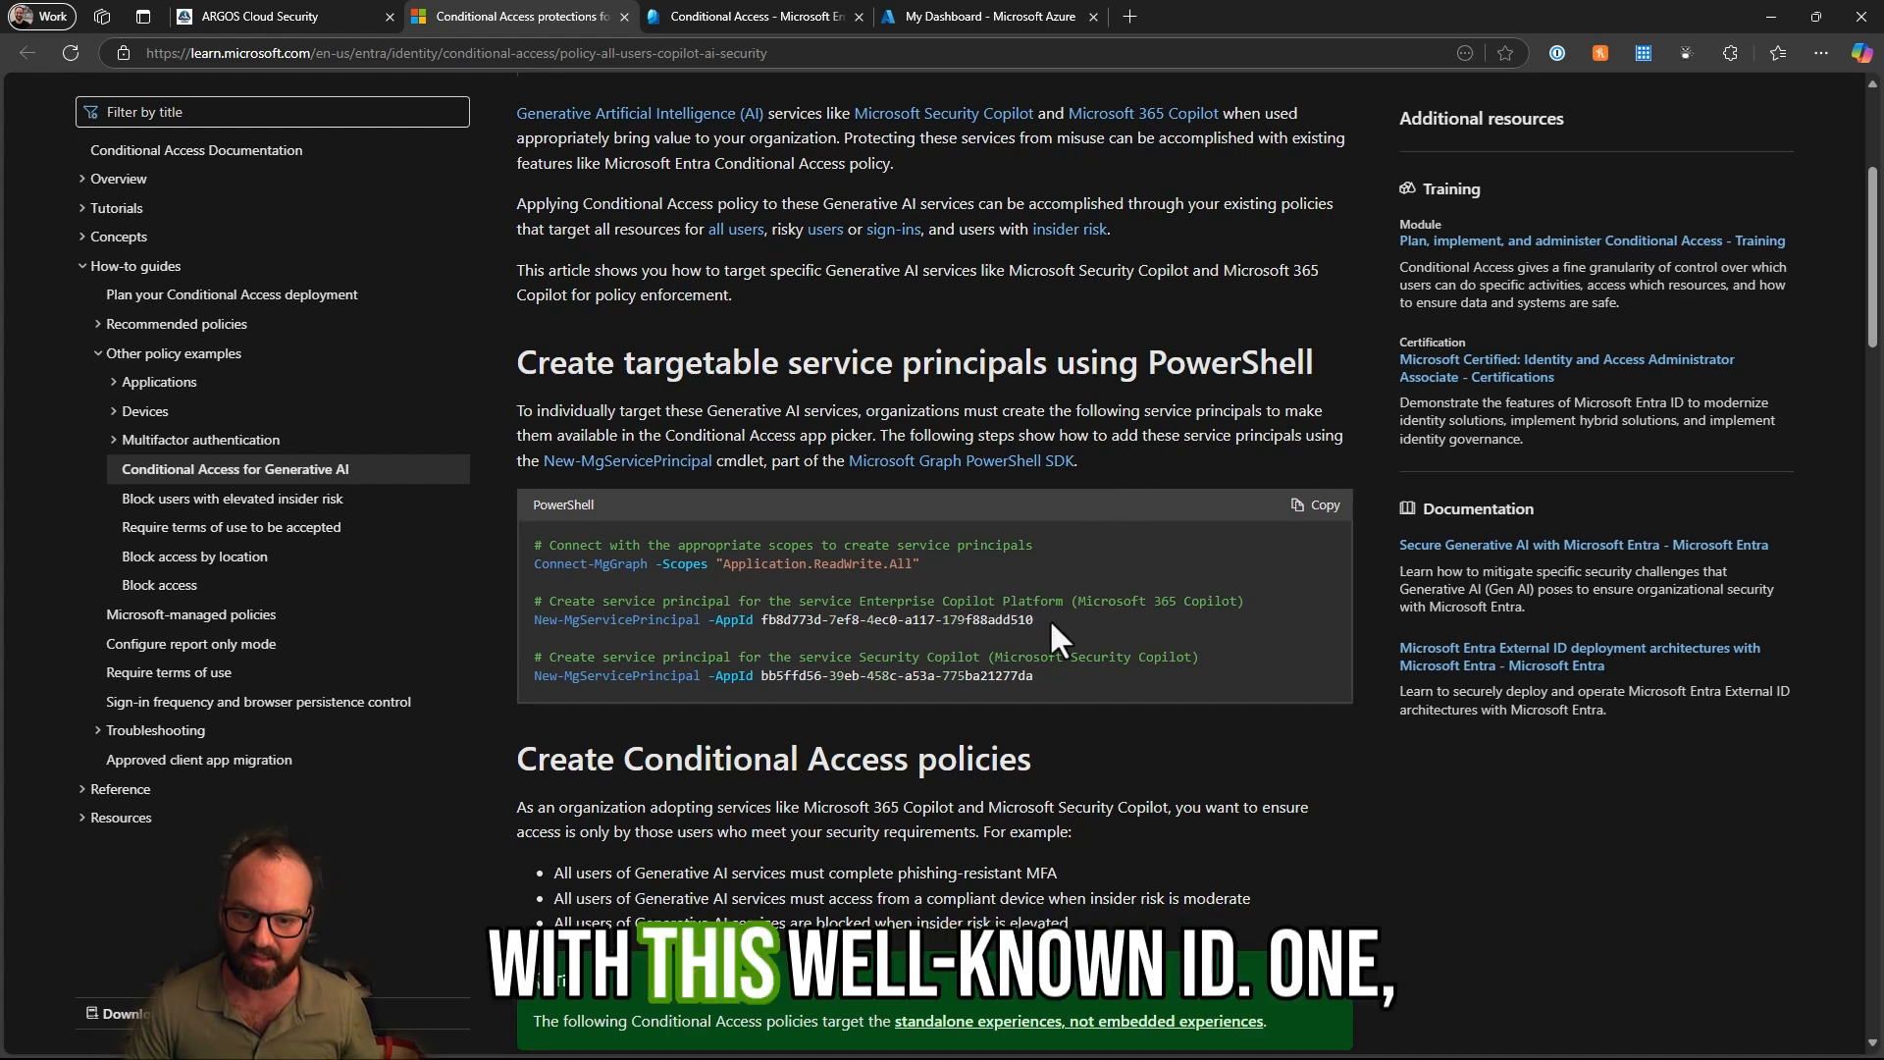
- Examine the PowerShell commands and app IDs for creating the Enterprise Copilot Platform and Security Copilot service principals
{"action": "left_click_drag", "start_coordinate": [1039, 619], "coordinate": [761, 619]}
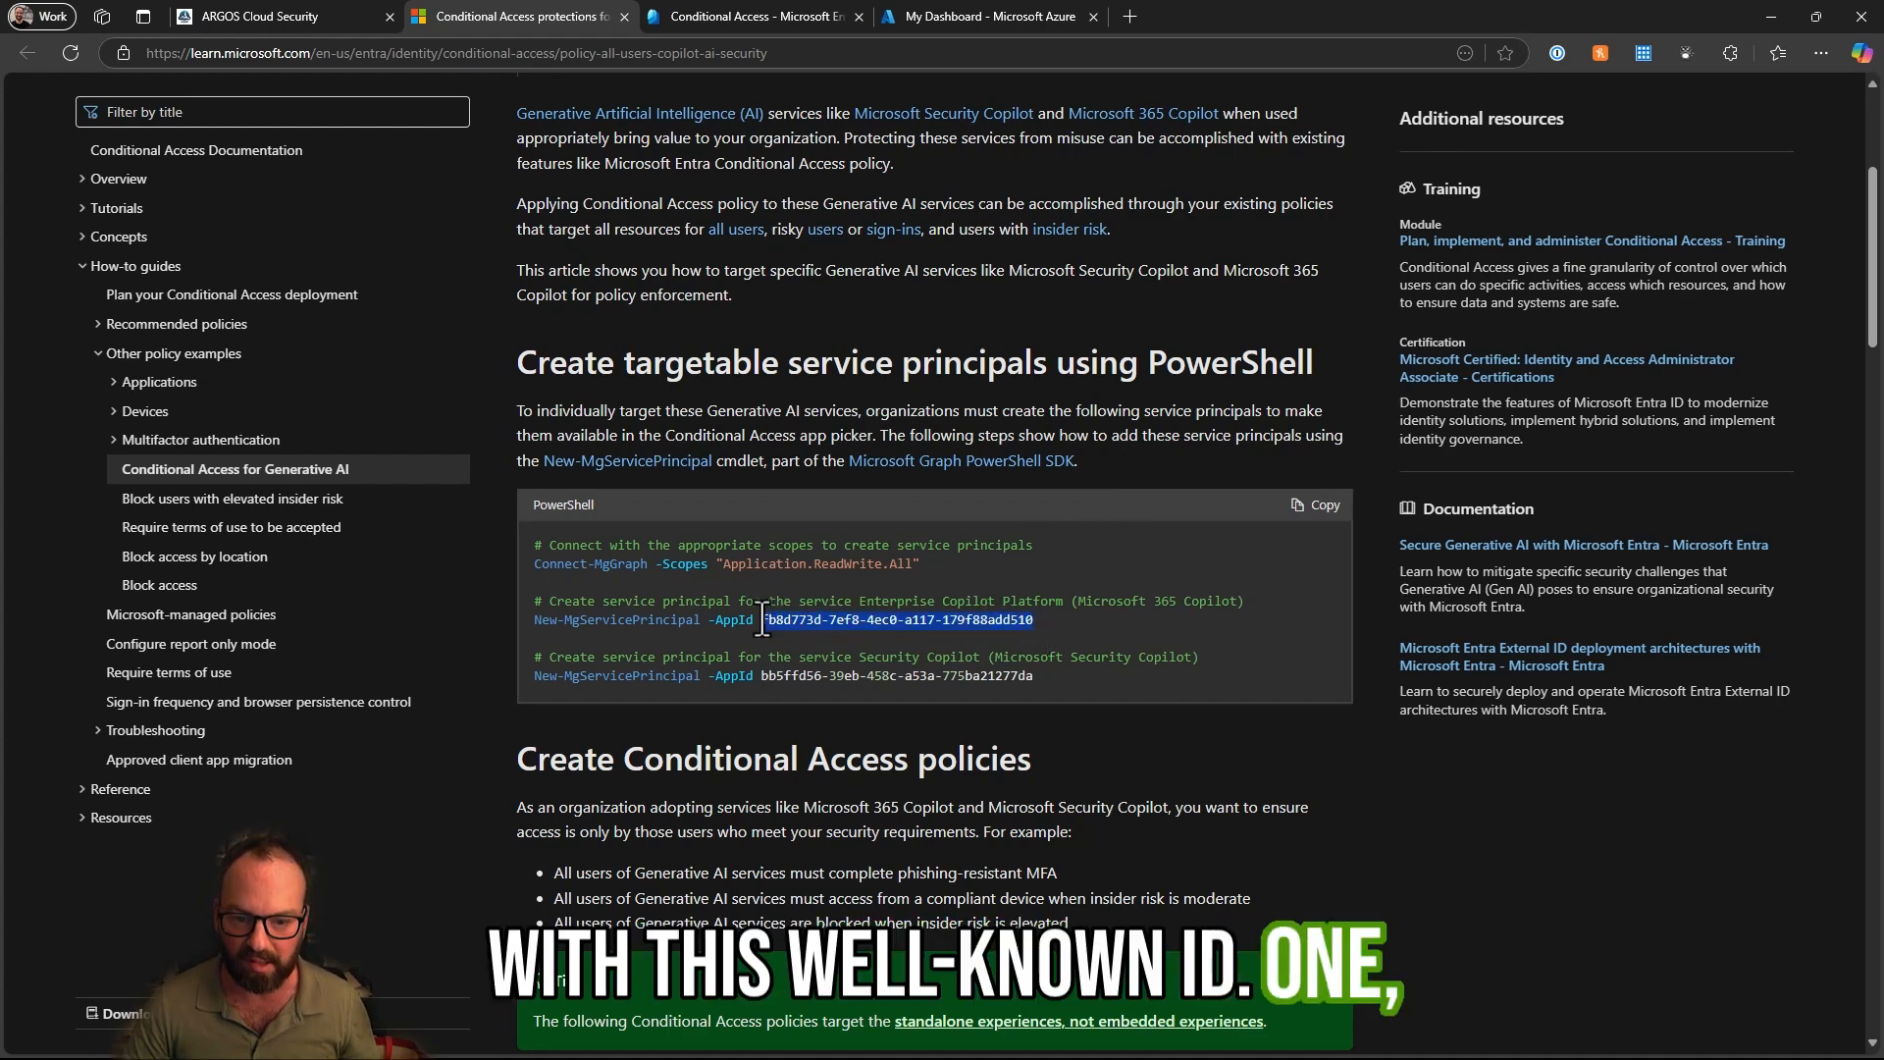
{"action": "left_click_drag", "start_coordinate": [1040, 675], "coordinate": [762, 677]}
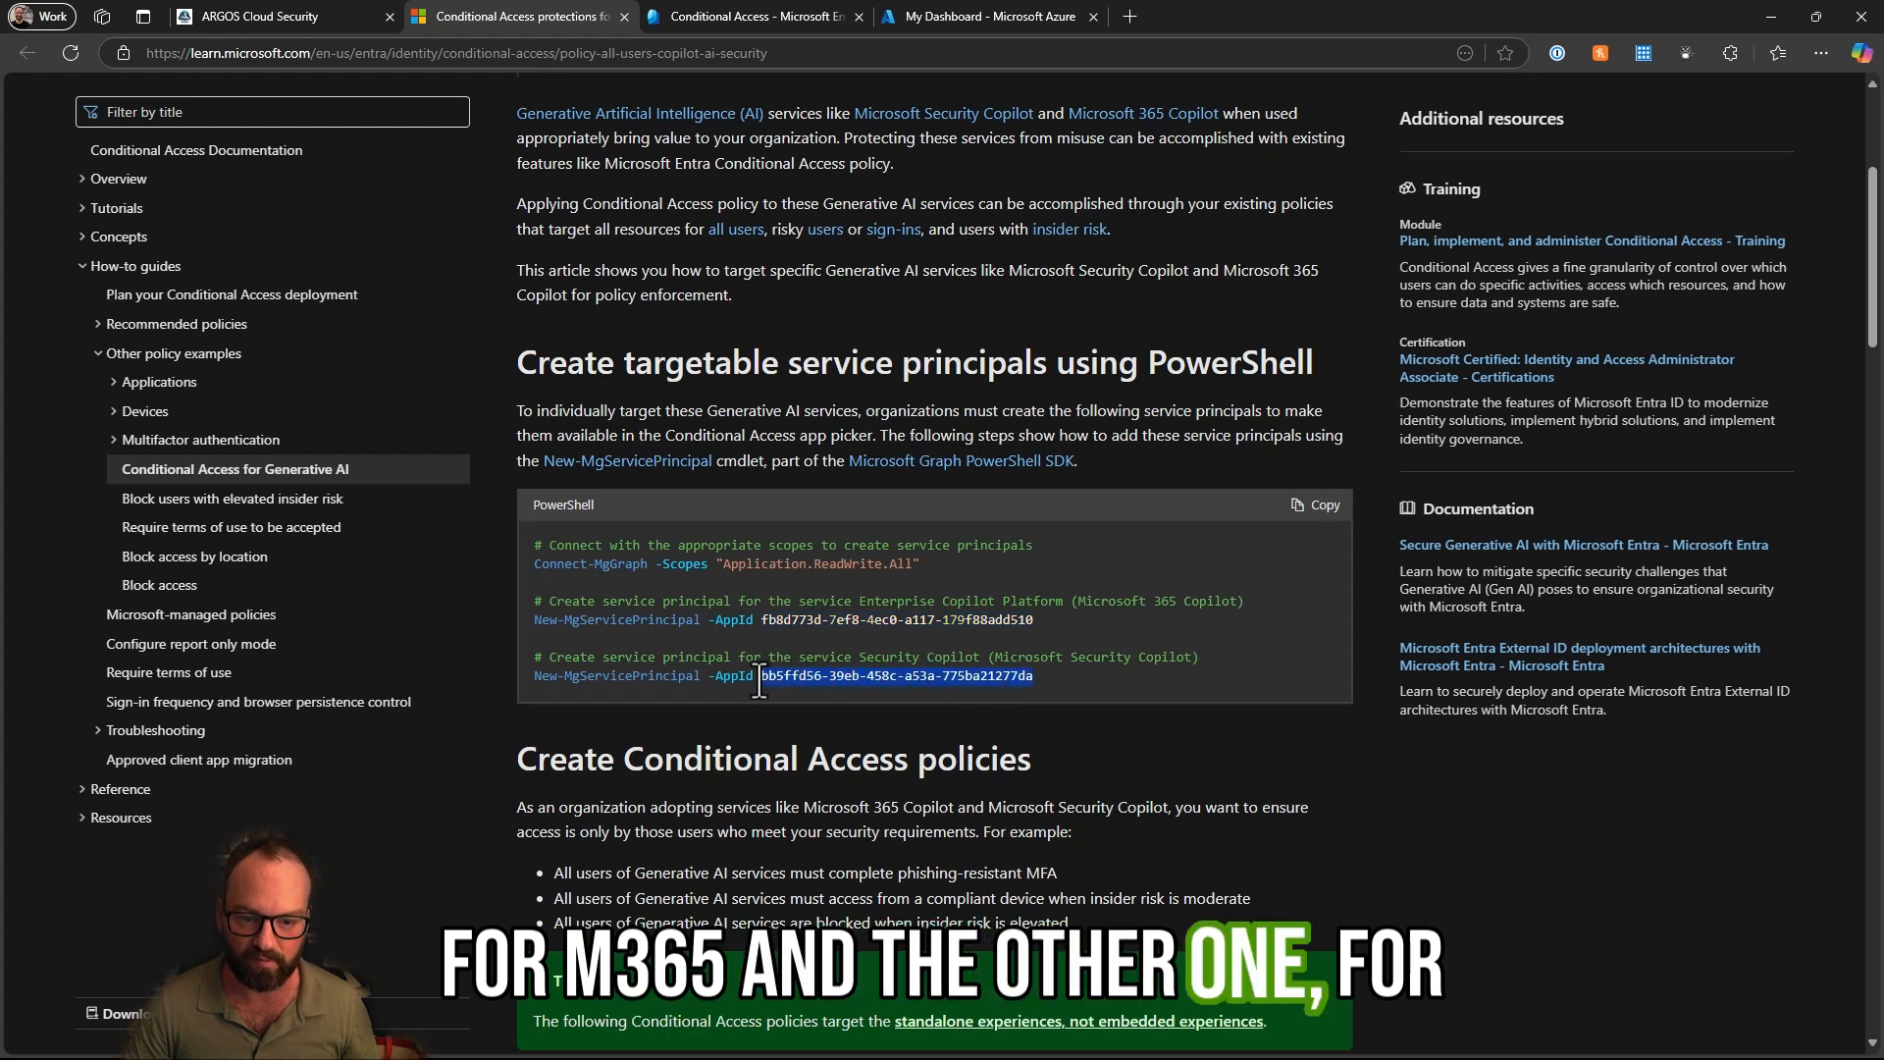
{"action": "left_click", "coordinate": [1040, 673]}
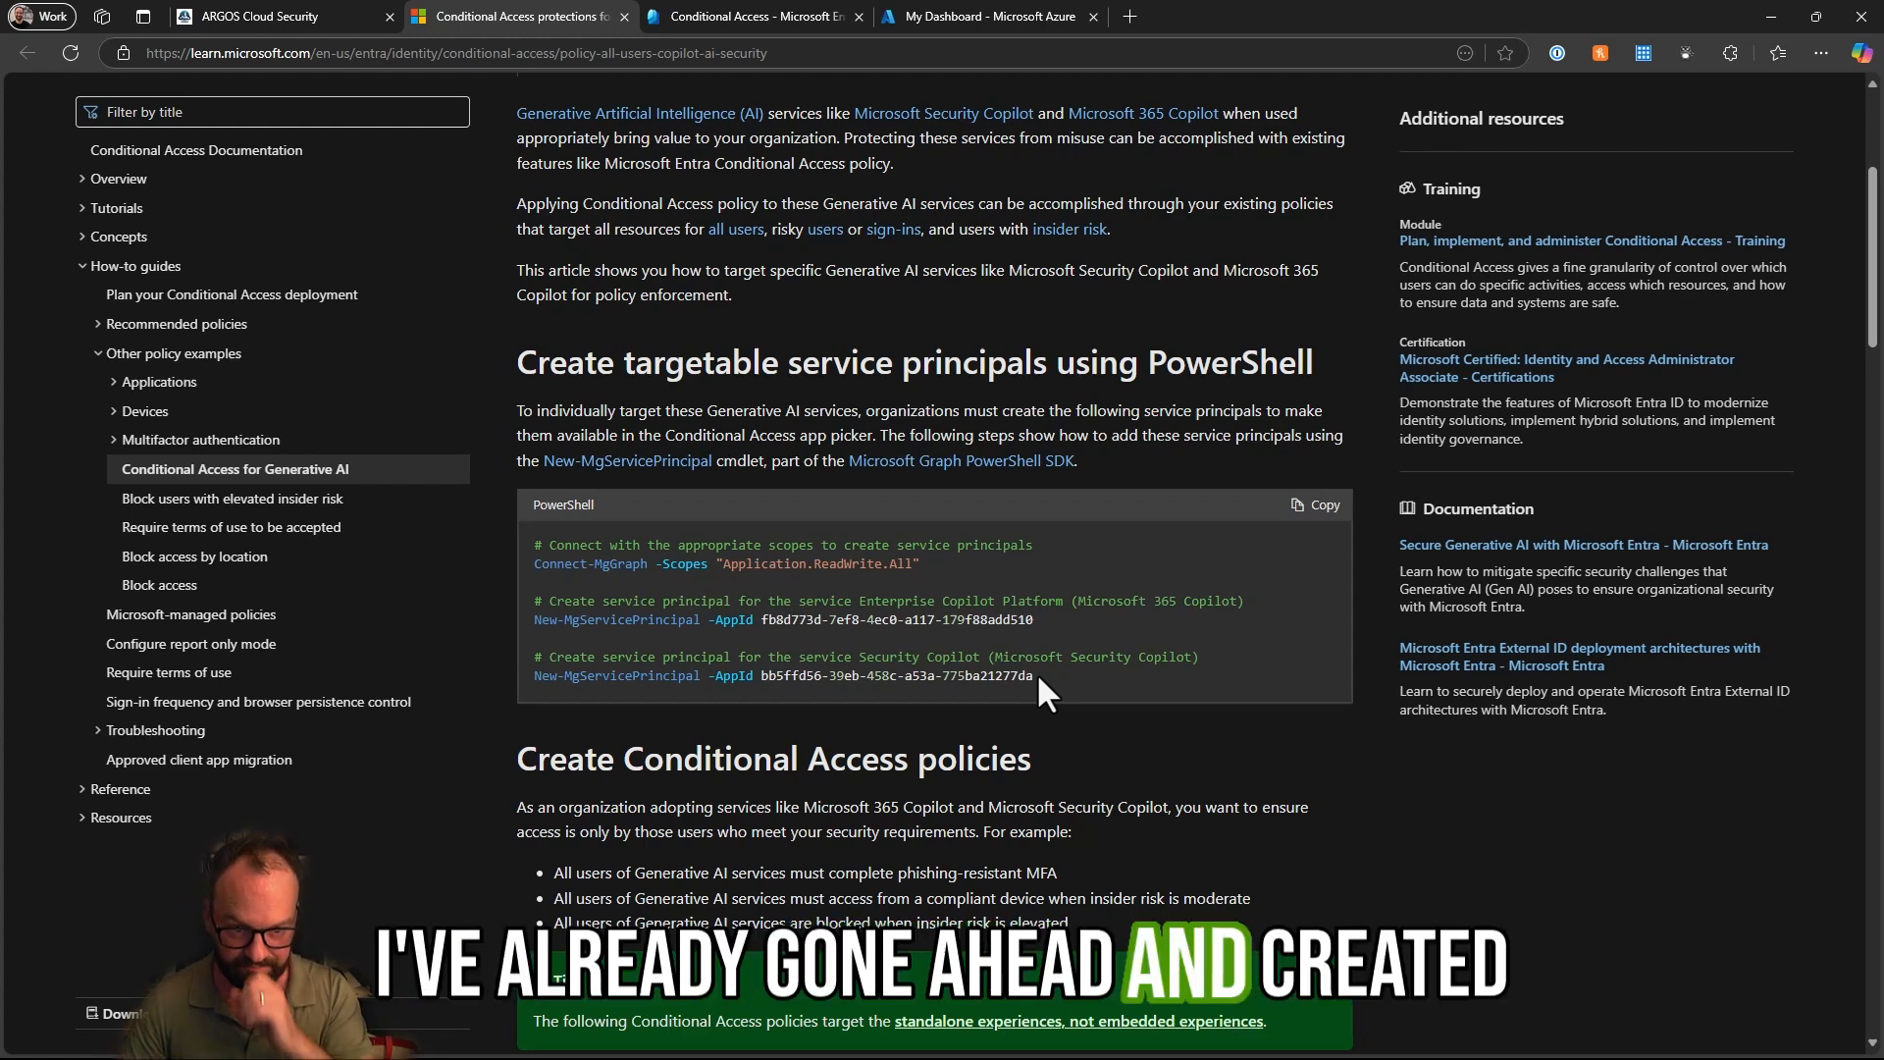
{"action": "left_click_drag", "start_coordinate": [1035, 675], "coordinate": [555, 684]}
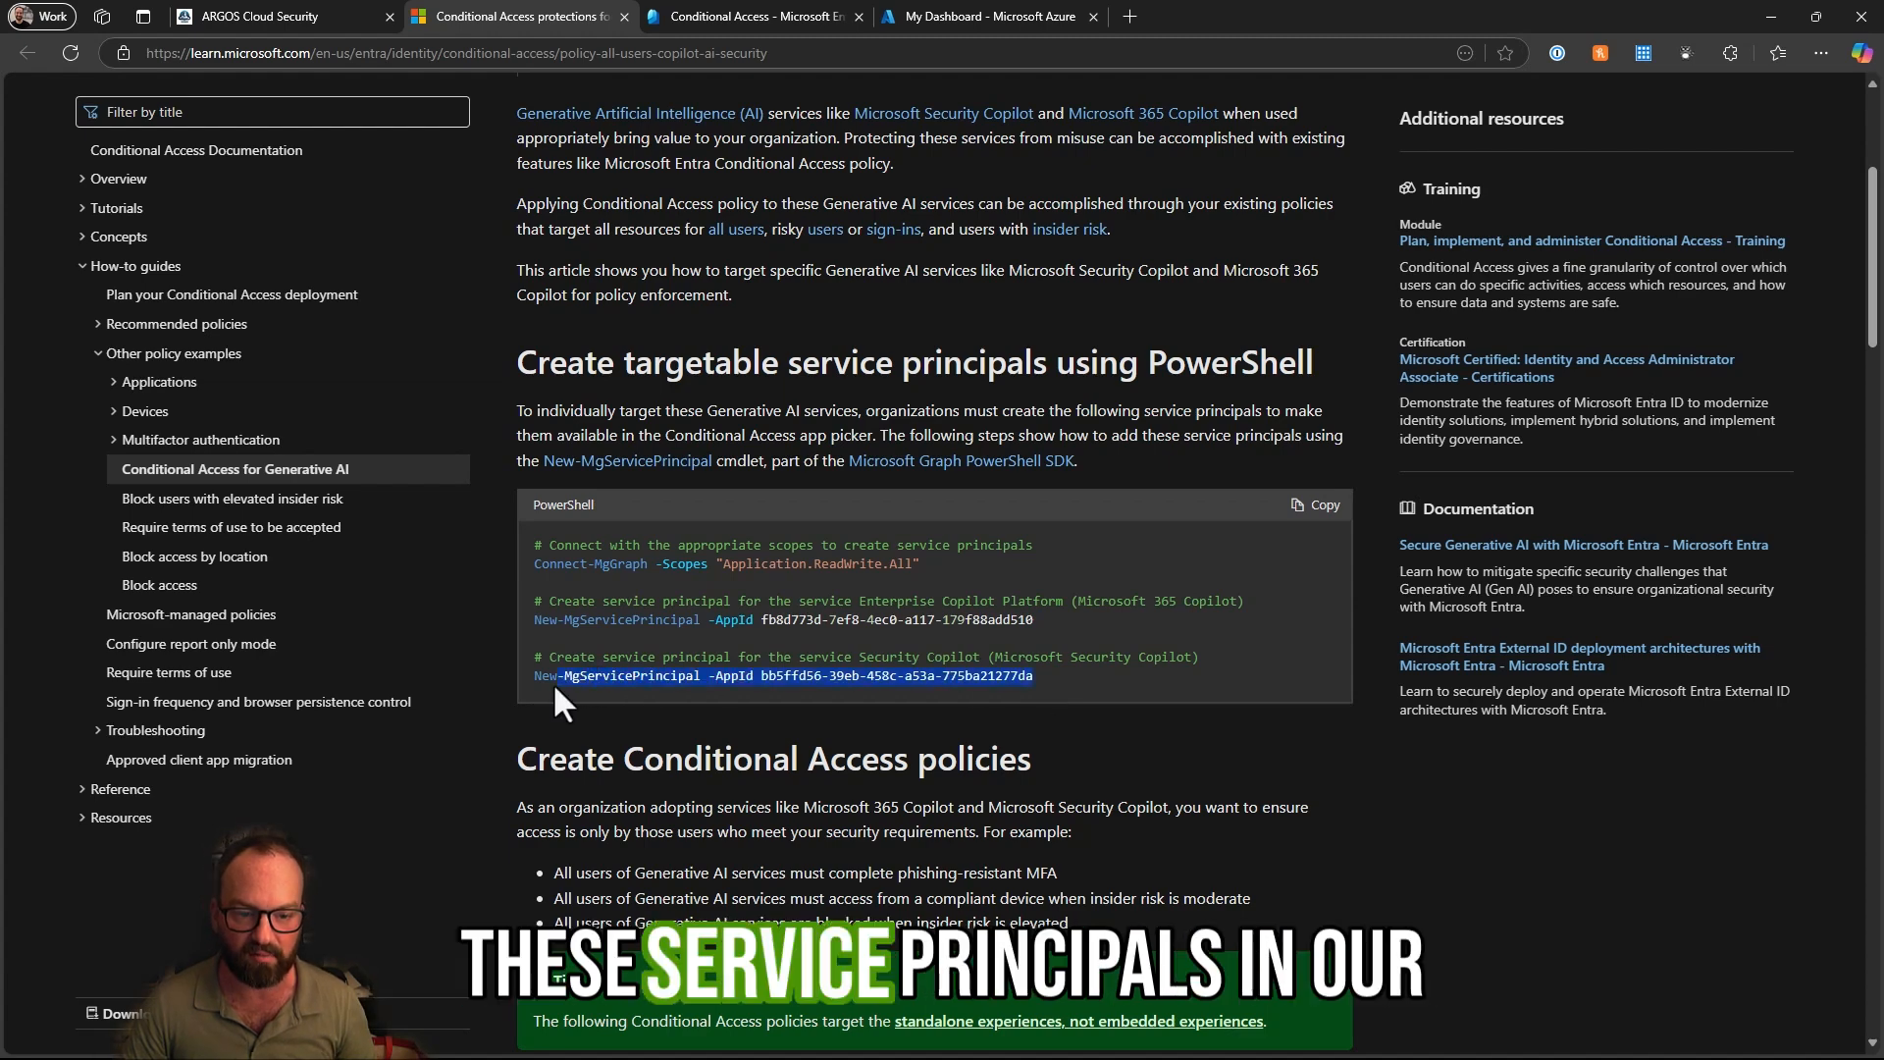
{"action": "left_click", "coordinate": [558, 682]}
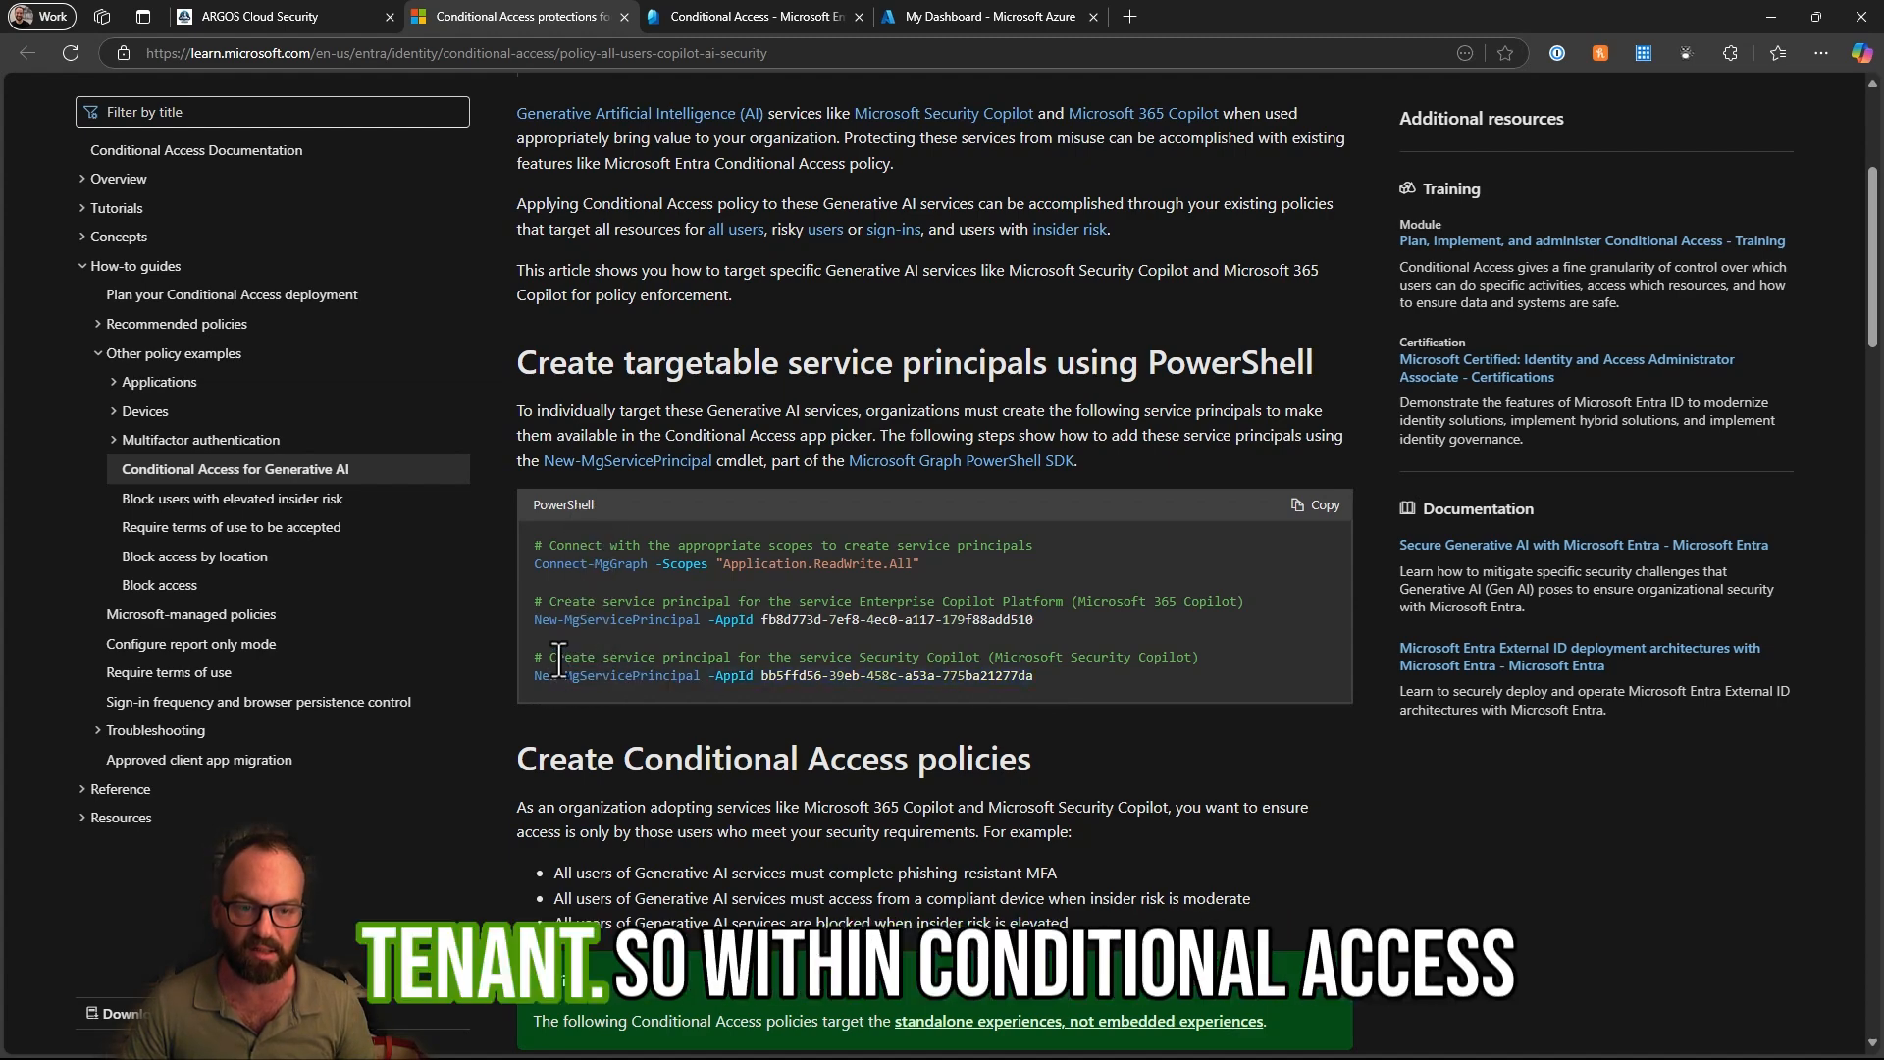
- In the Microsoft Entra admin center, start a Conditional Access policy named "Restrict Access to Copilots" that includes all users
{"action": "left_click", "coordinate": [732, 13]}
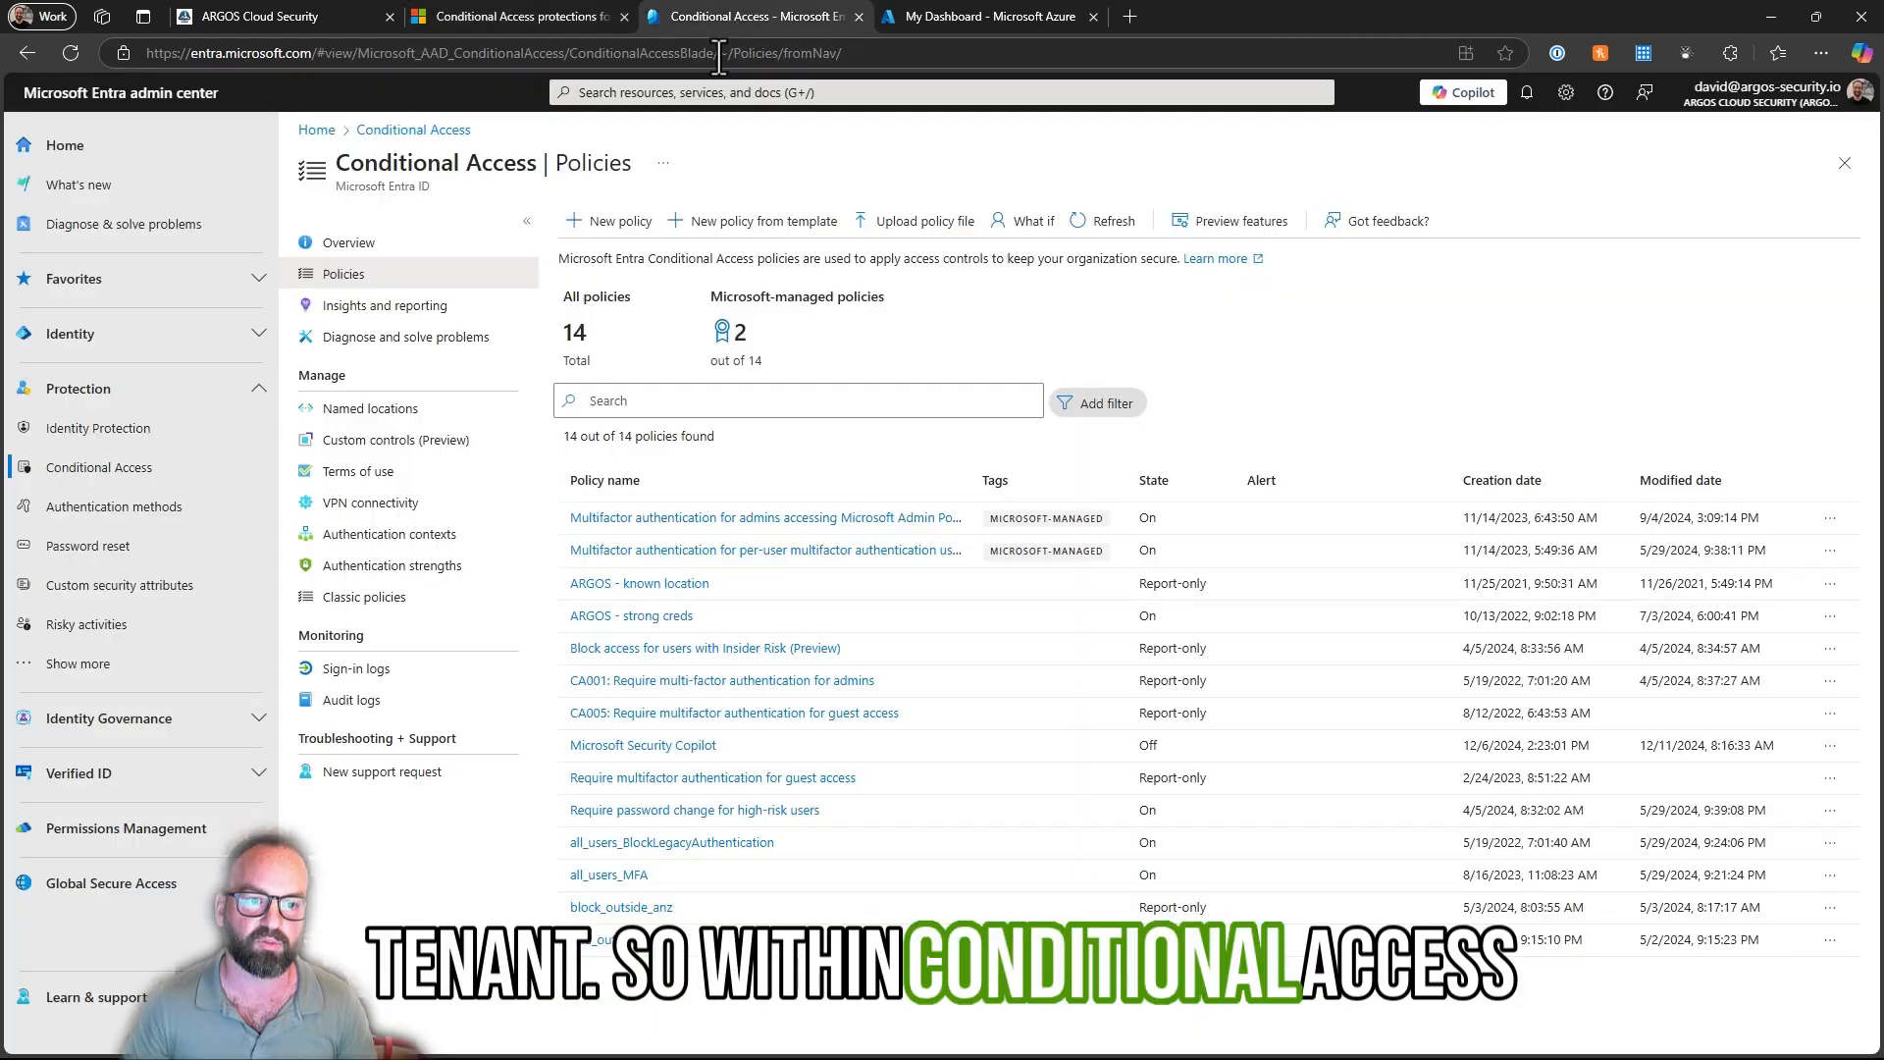
{"action": "left_click", "coordinate": [614, 222]}
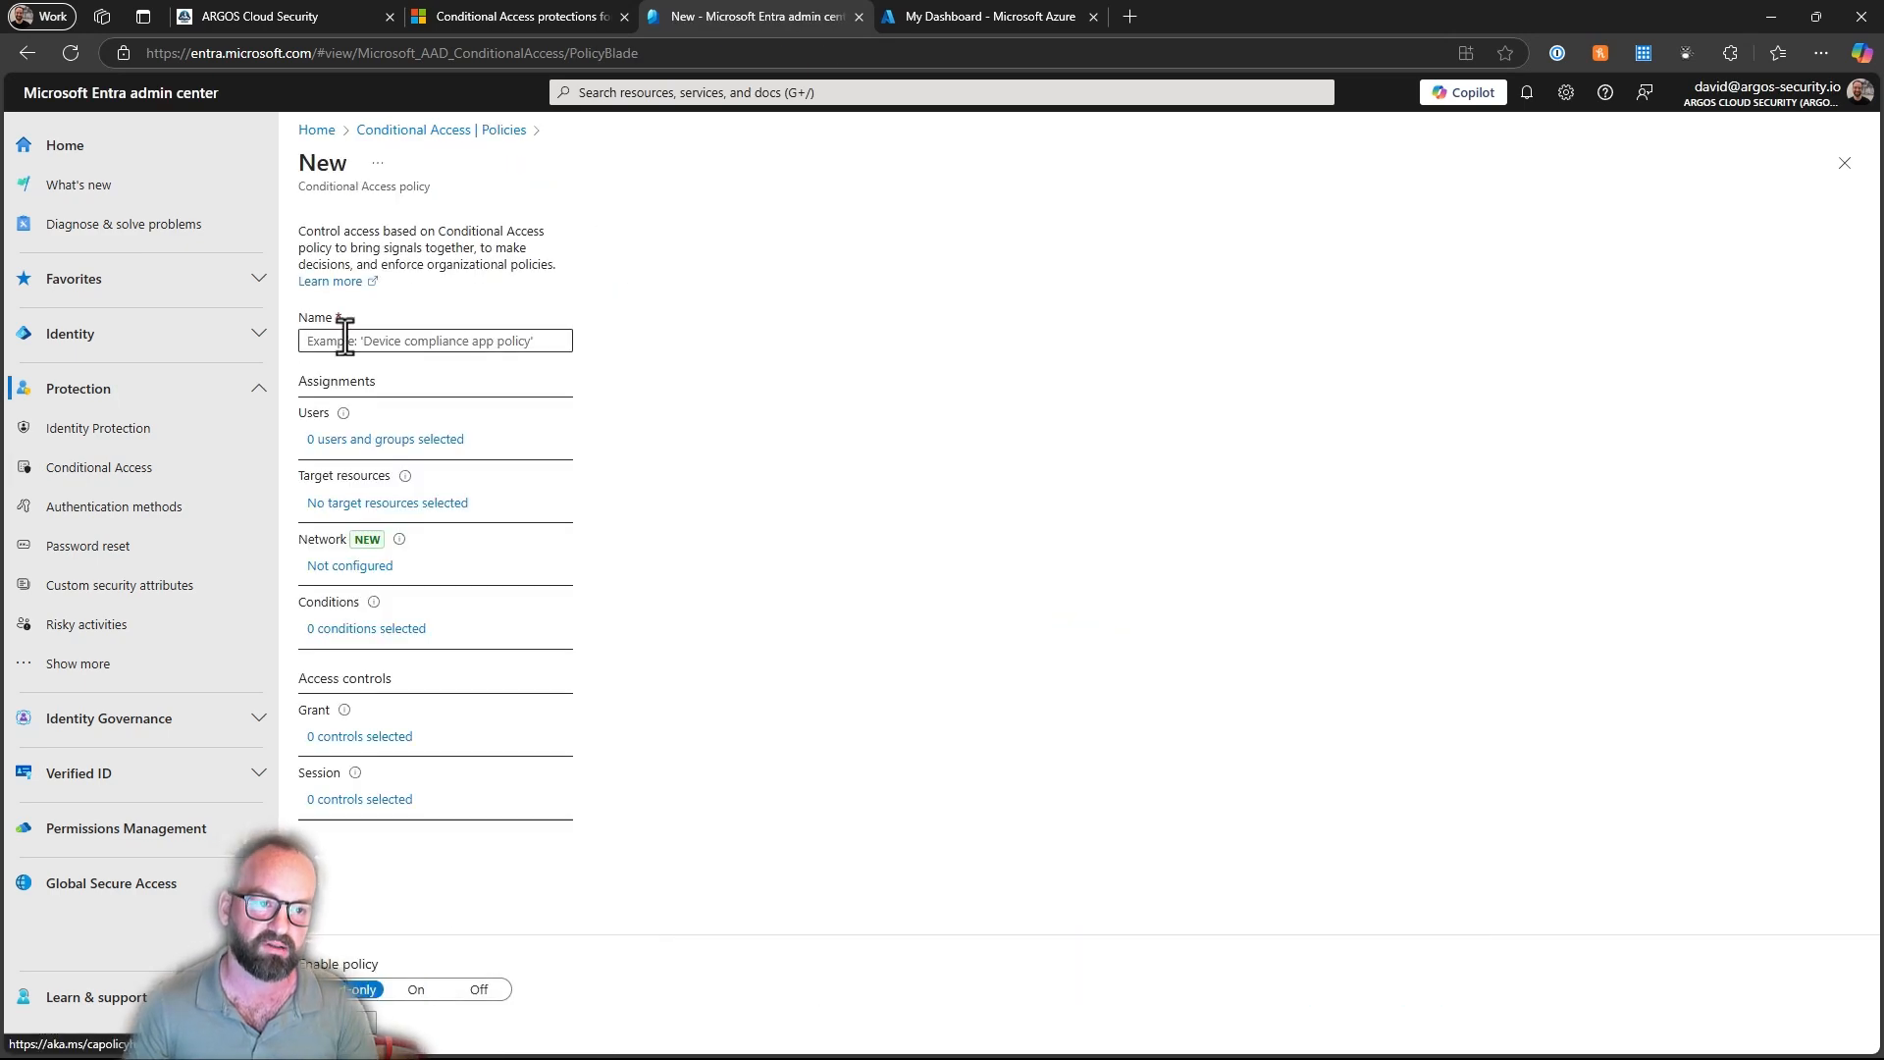
{"action": "type", "text": "Restric"}
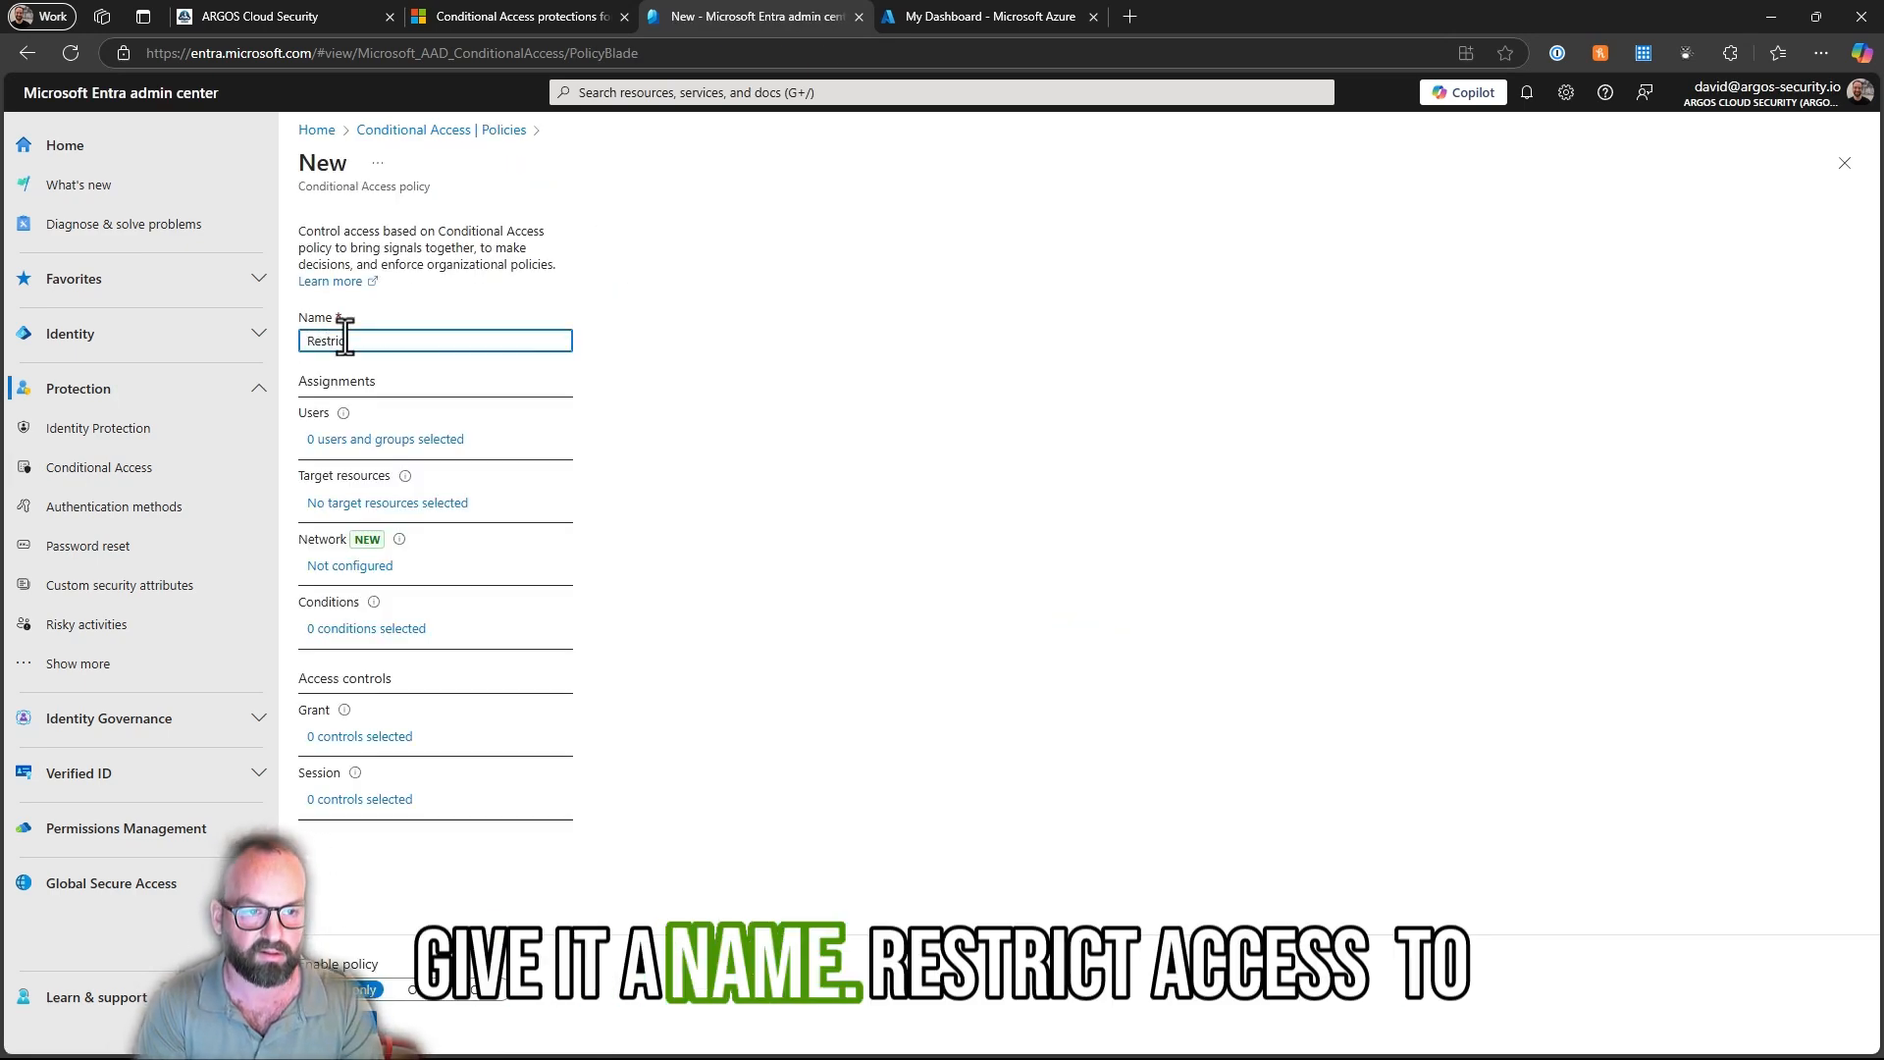
{"action": "type", "text": "t Access to Copilots"}
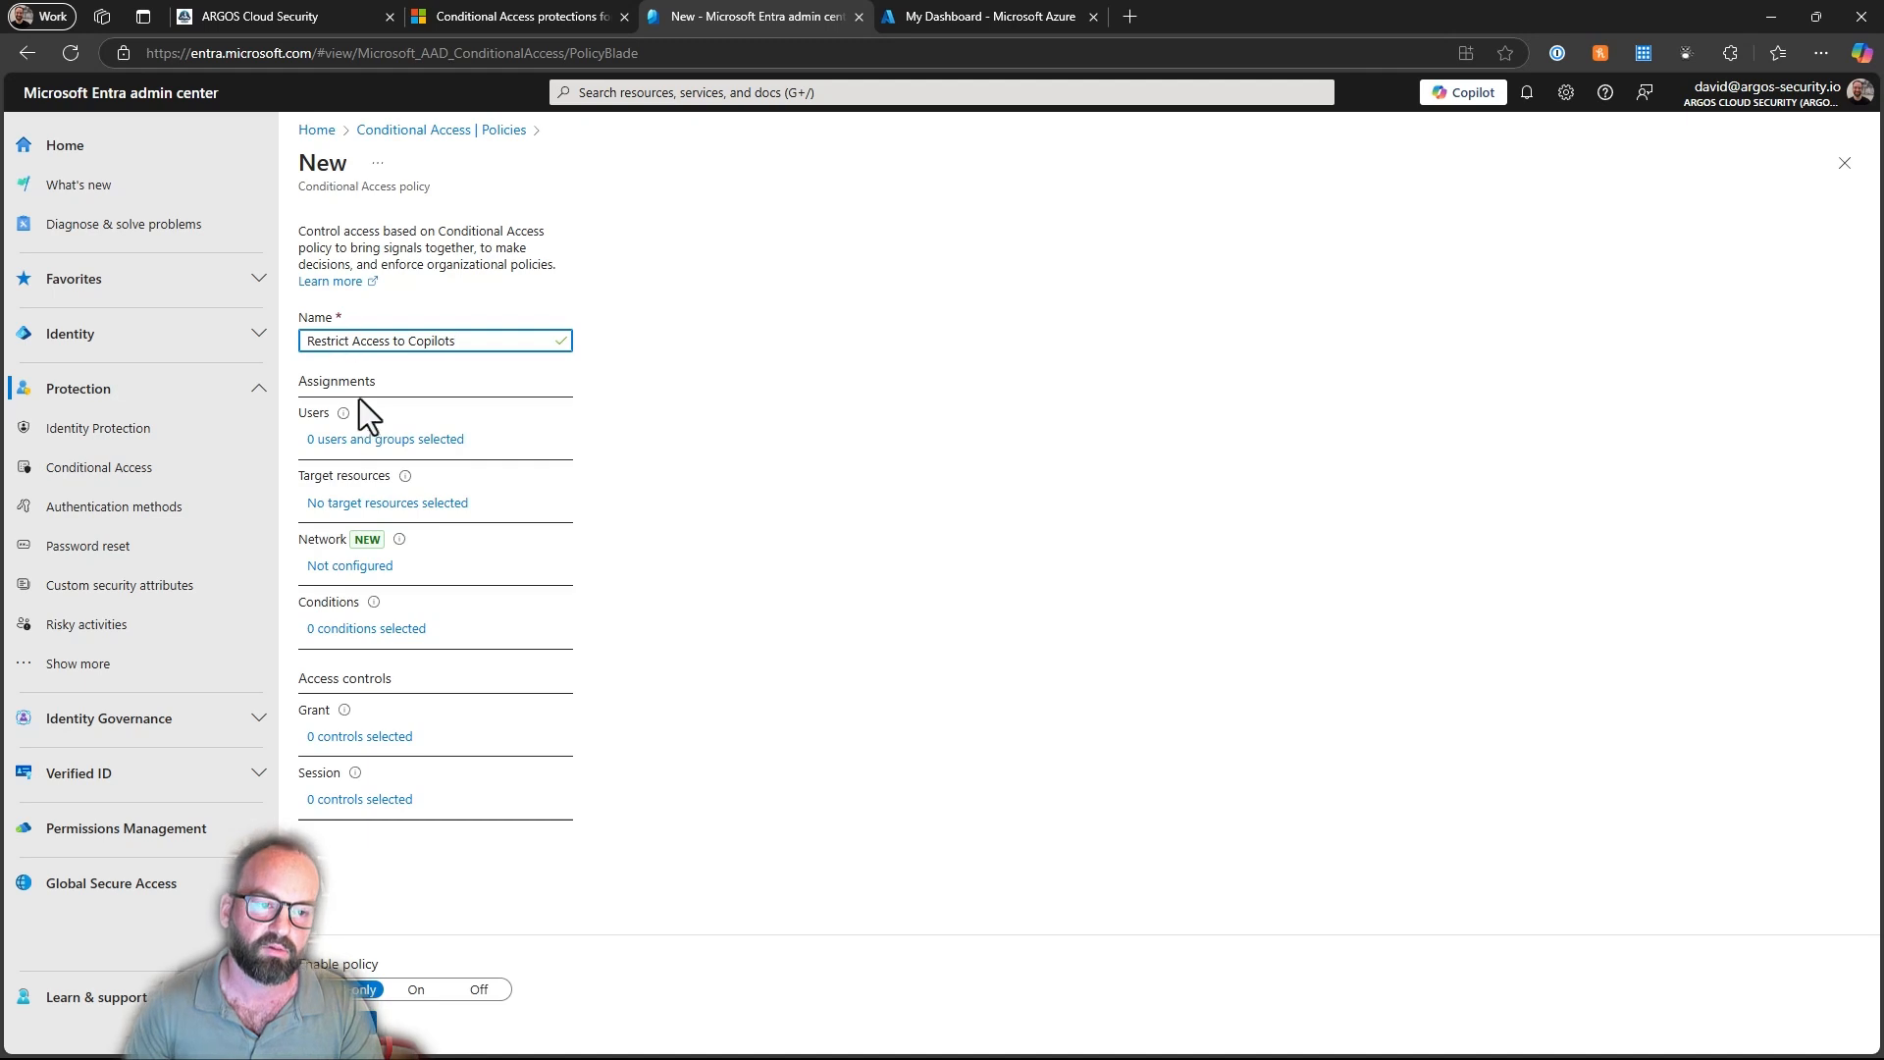
{"action": "left_click", "coordinate": [381, 440]}
{"action": "left_click", "coordinate": [619, 389]}
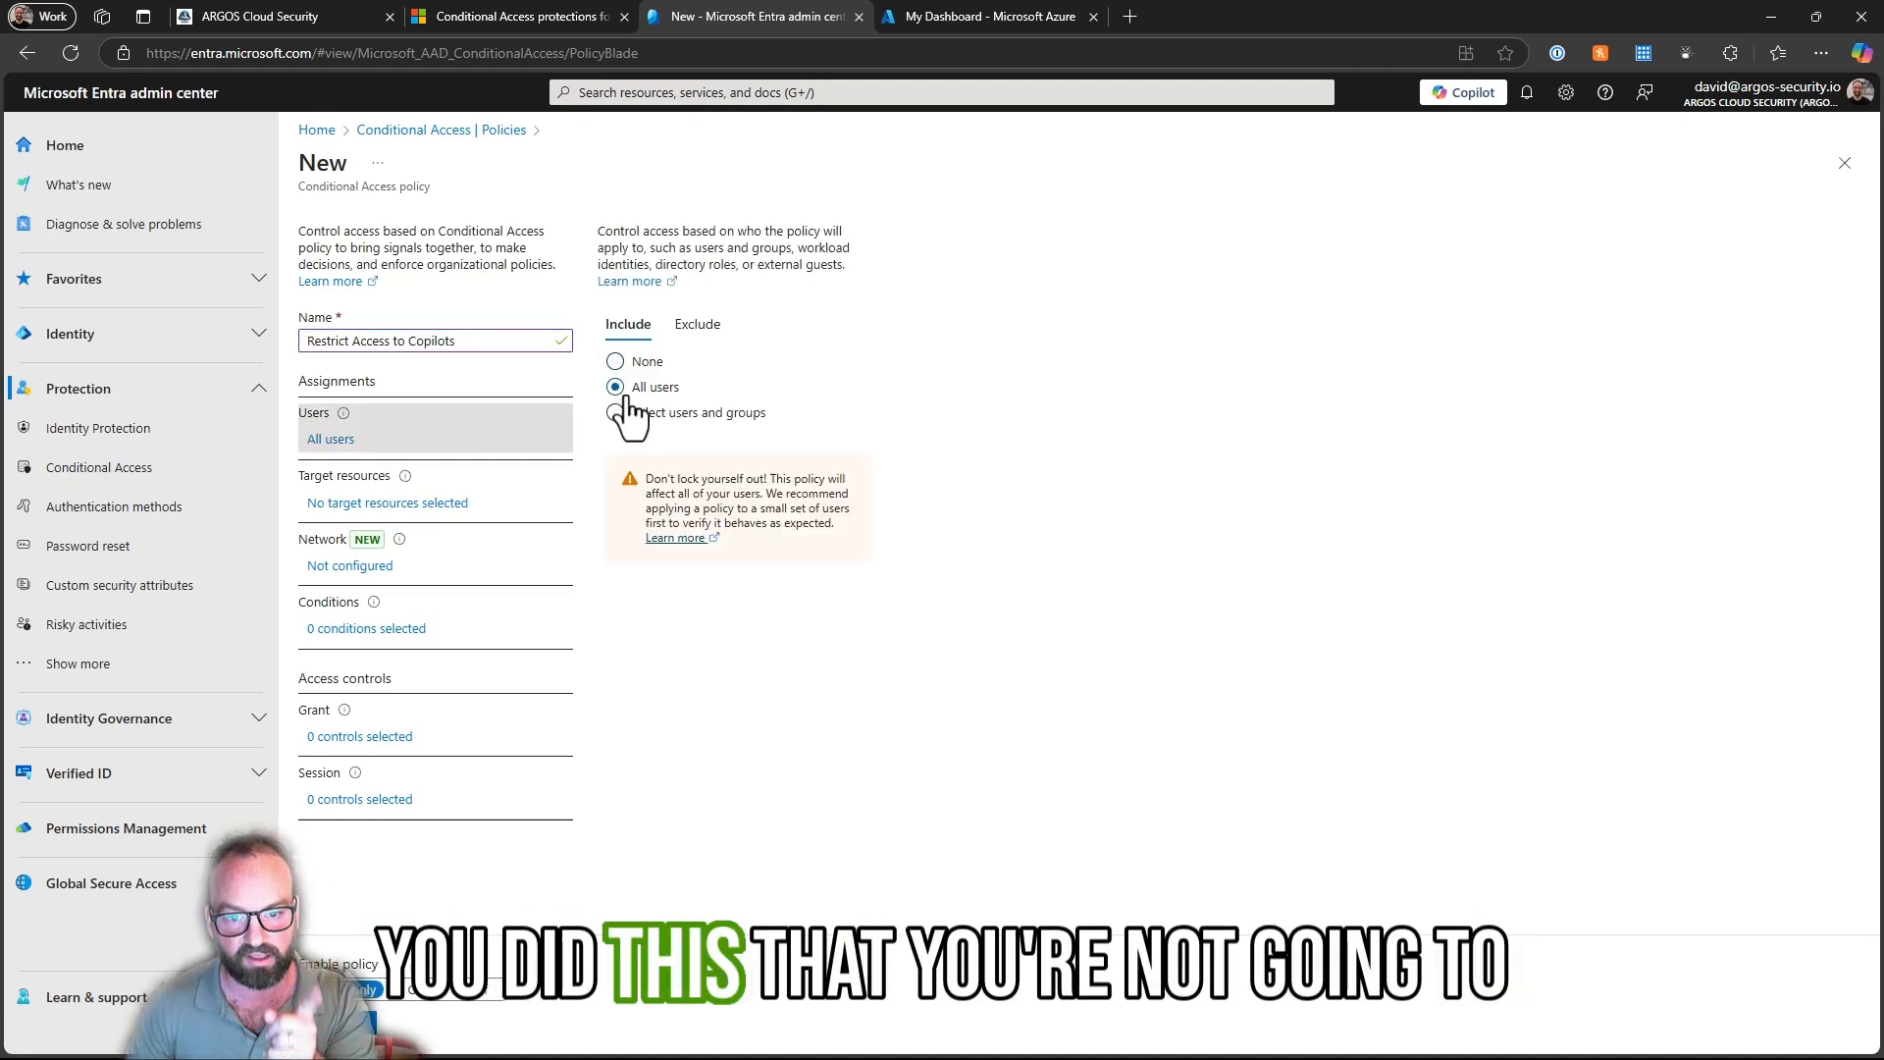
- Target the policy at selected resources, including Enterprise Copilot Platform and Security Copilot
{"action": "left_click", "coordinate": [397, 503]}
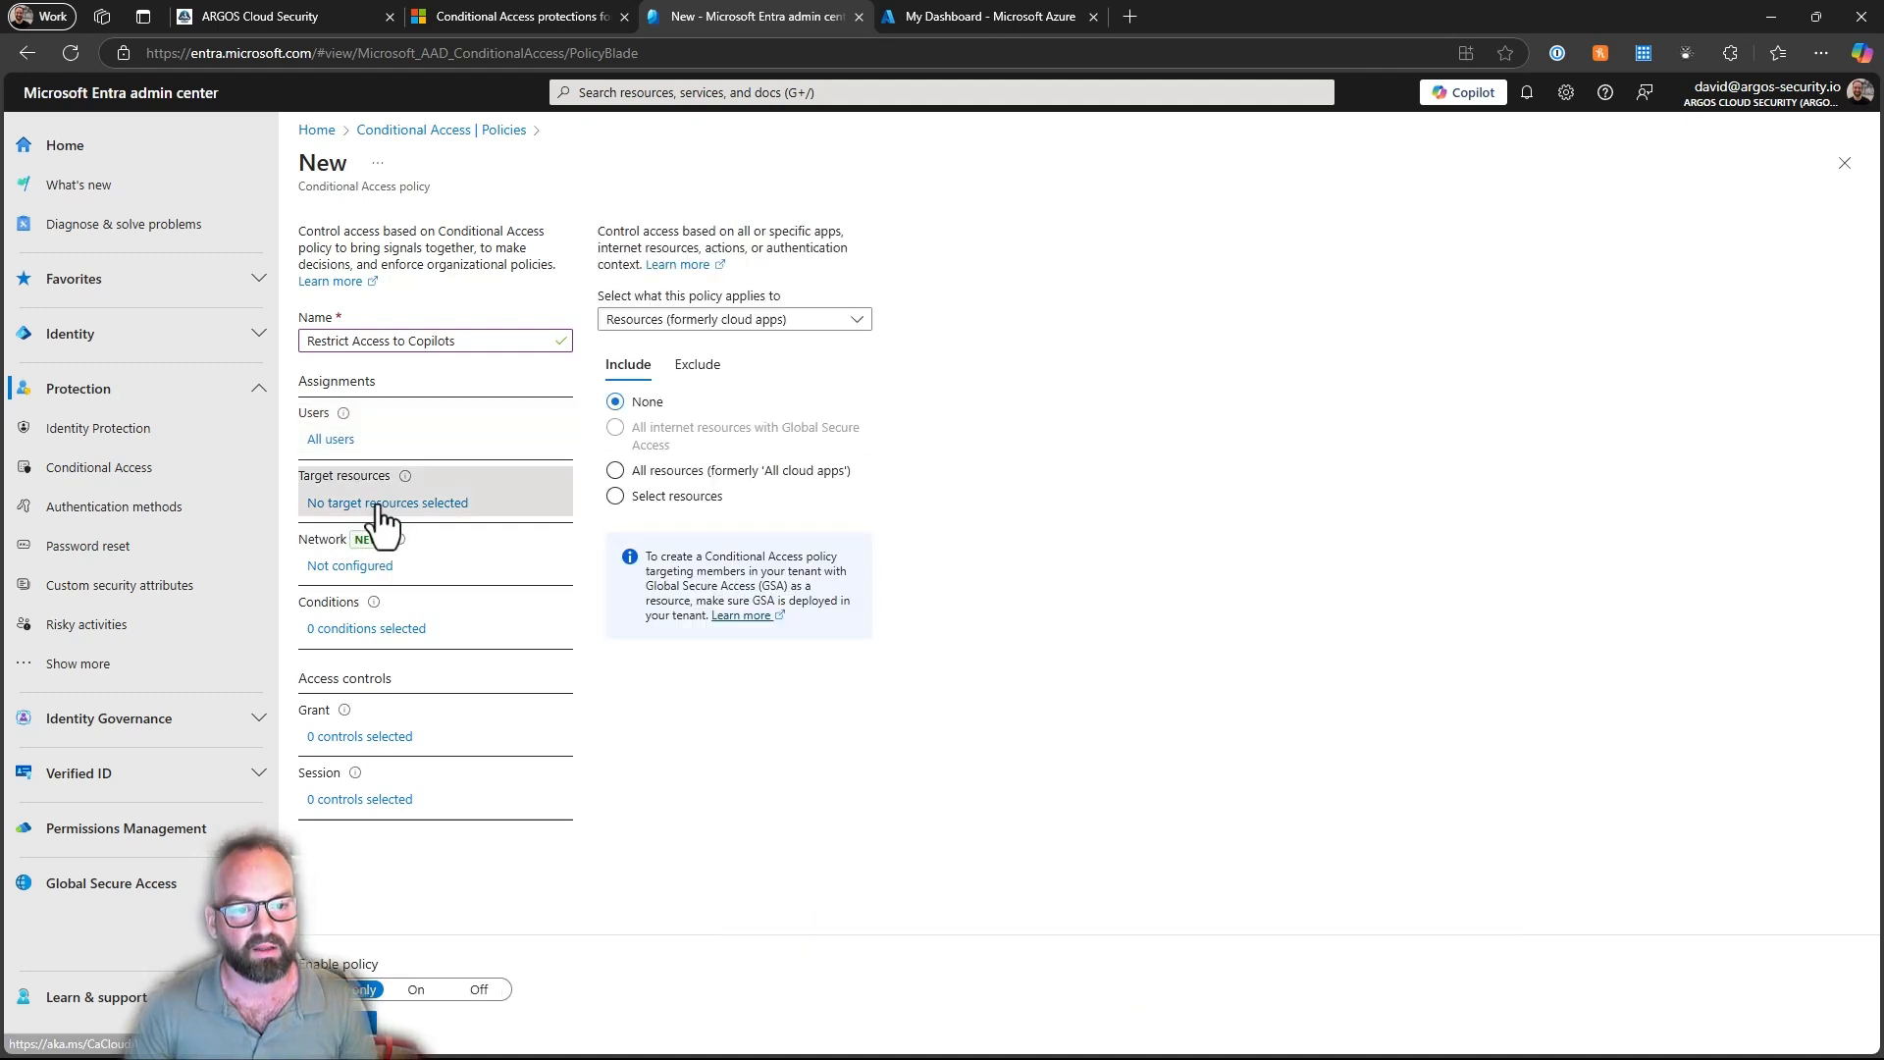
{"action": "left_click", "coordinate": [624, 496]}
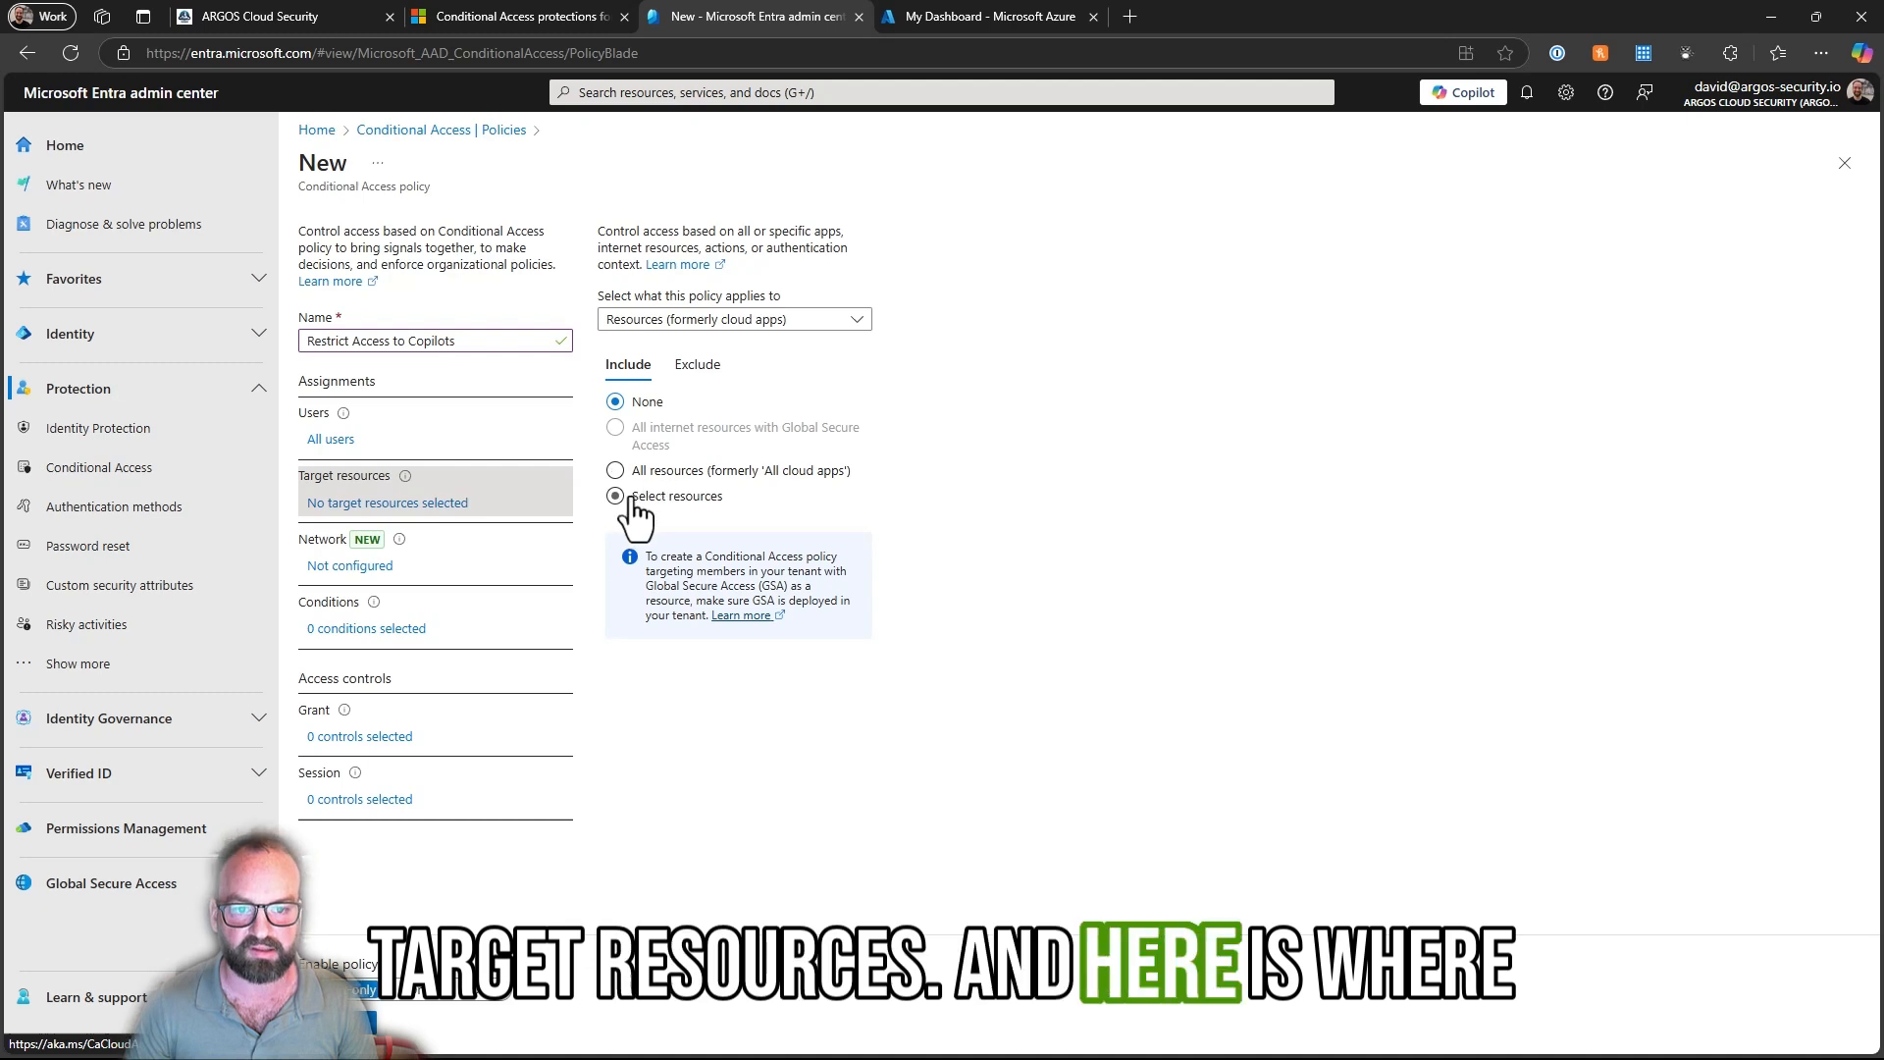
{"action": "left_click", "coordinate": [638, 630]}
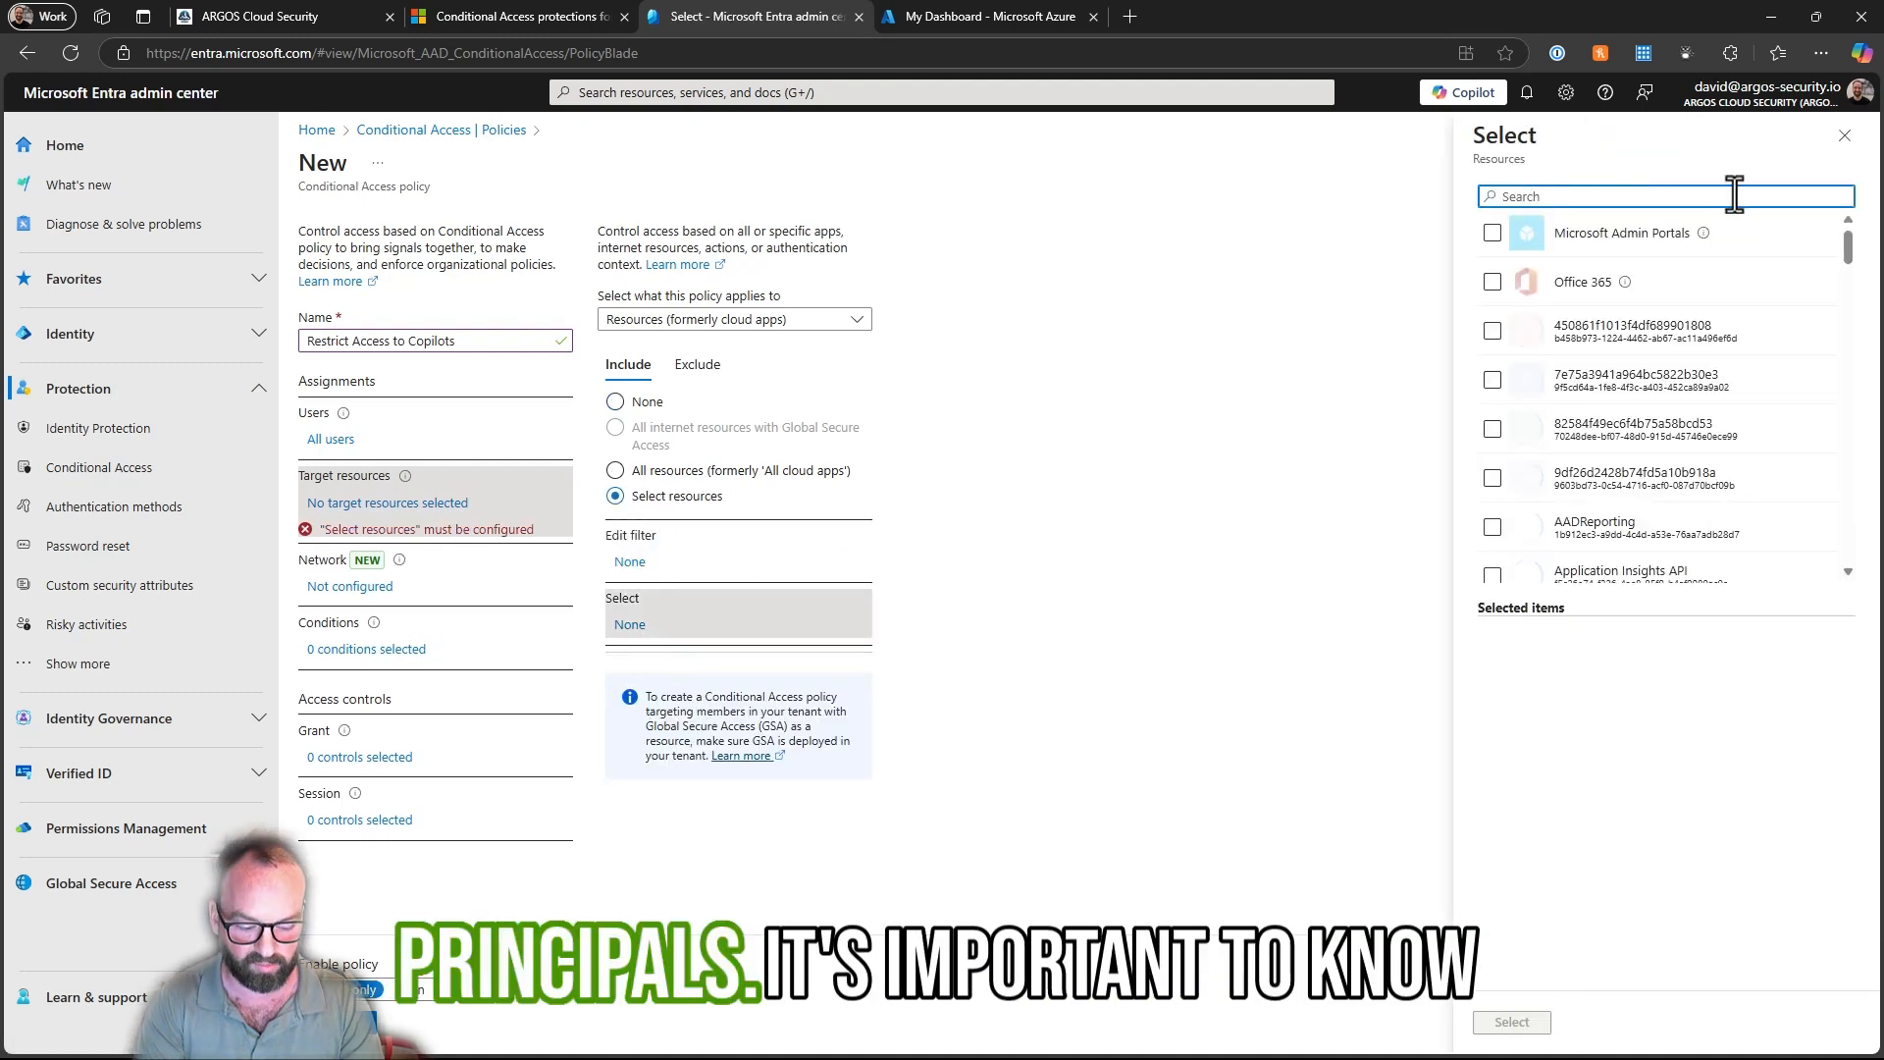
{"action": "type", "text": "Enterprise"}
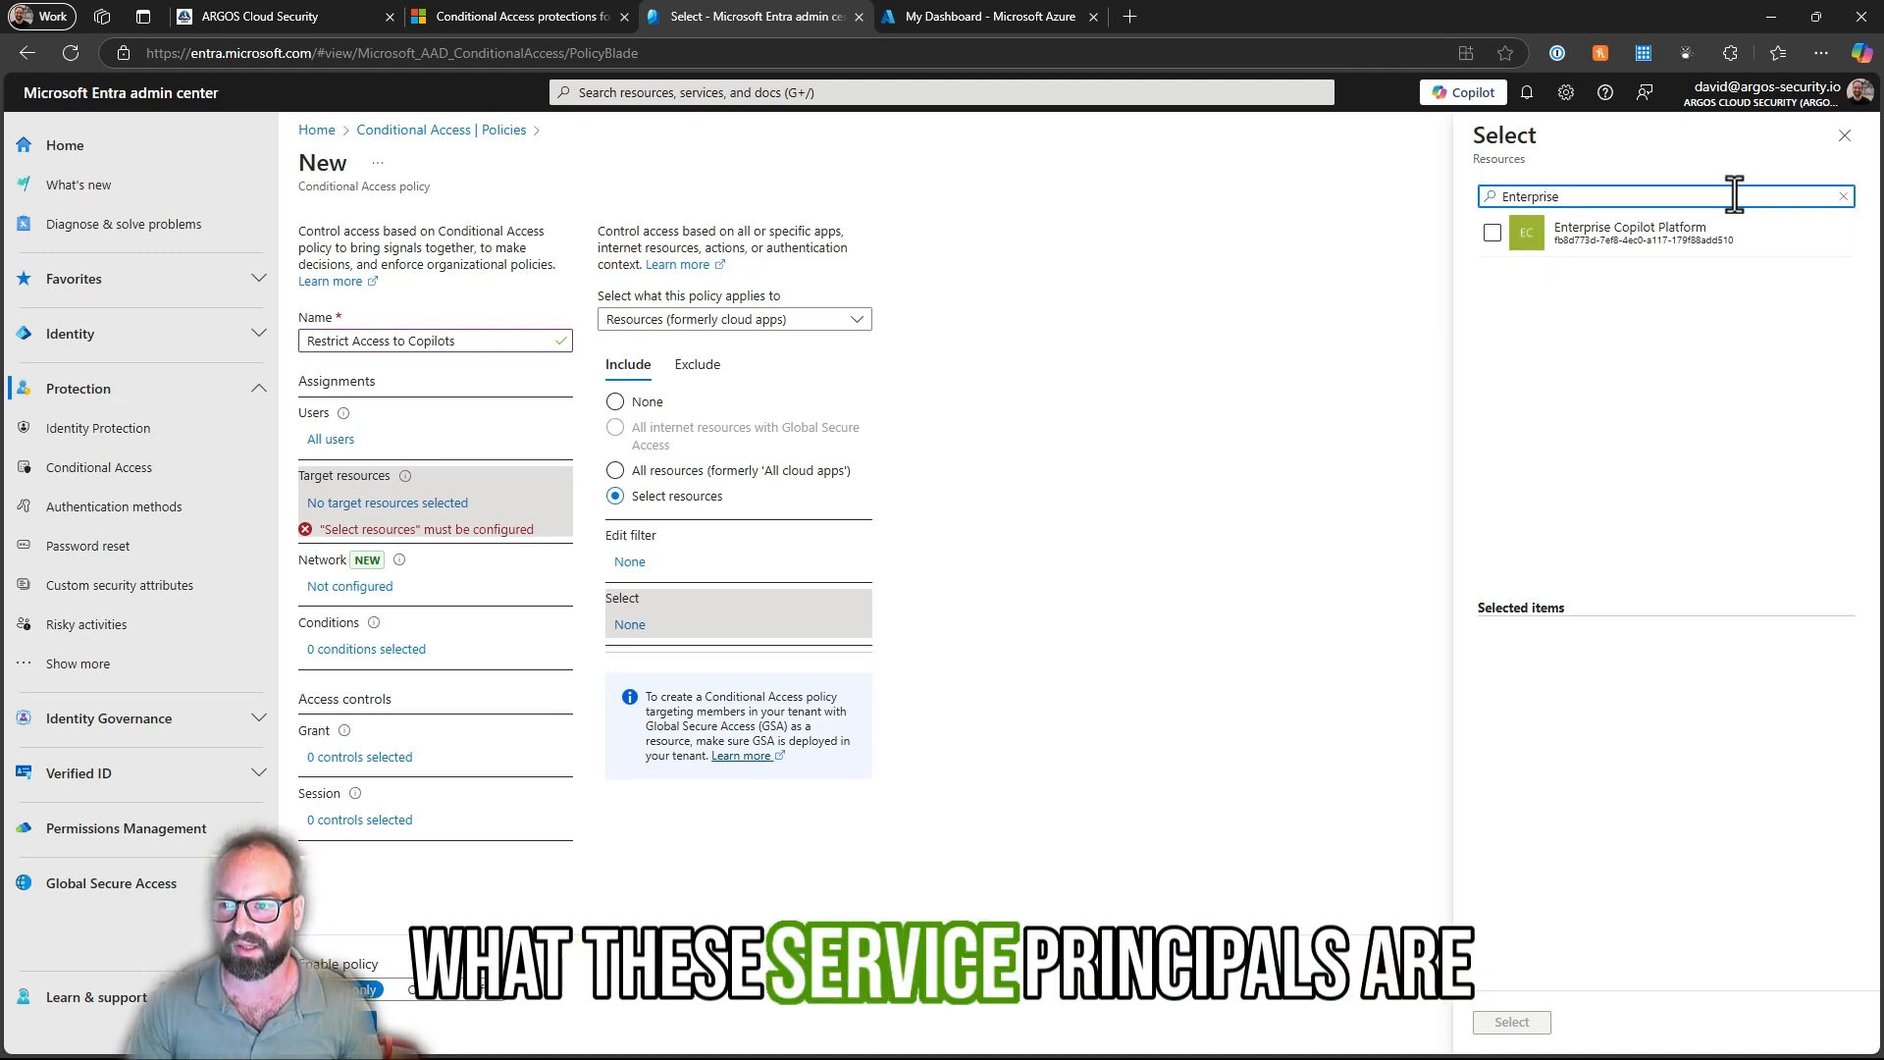
{"action": "left_click", "coordinate": [1492, 233]}
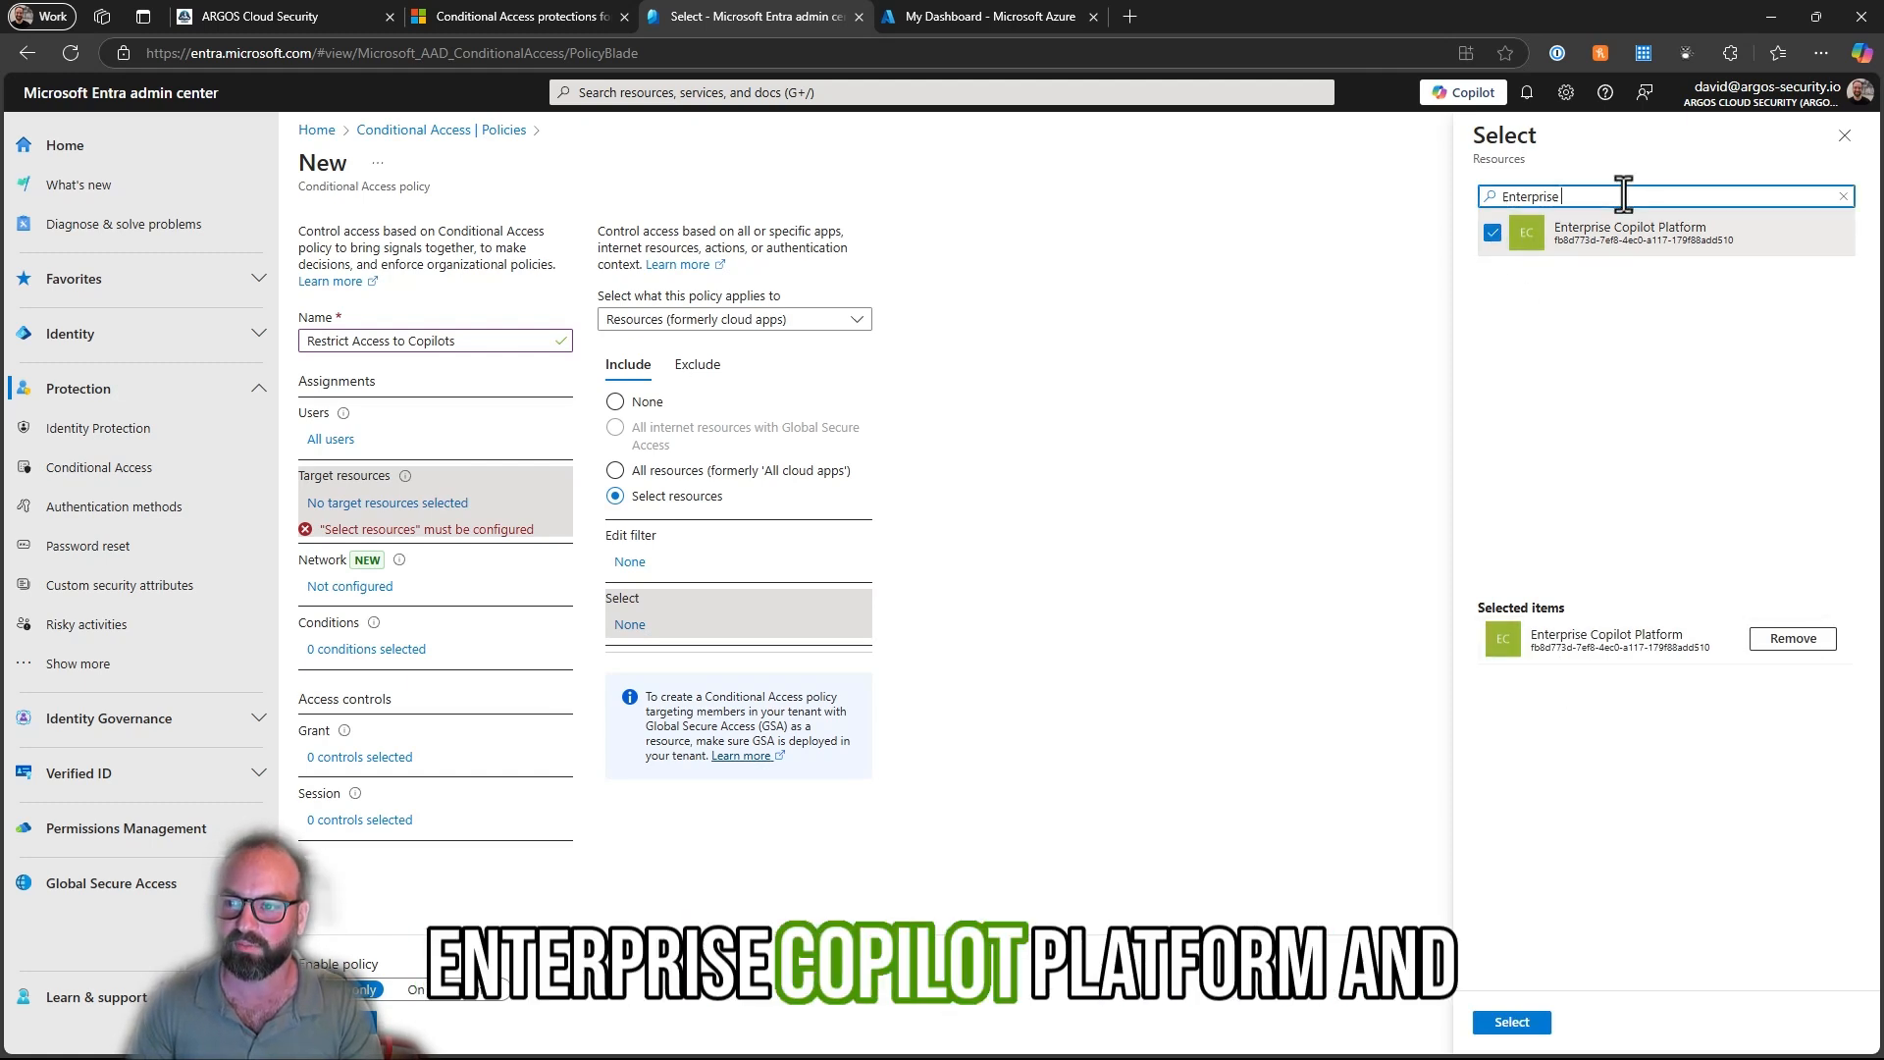
{"action": "type", "text": "Security"}
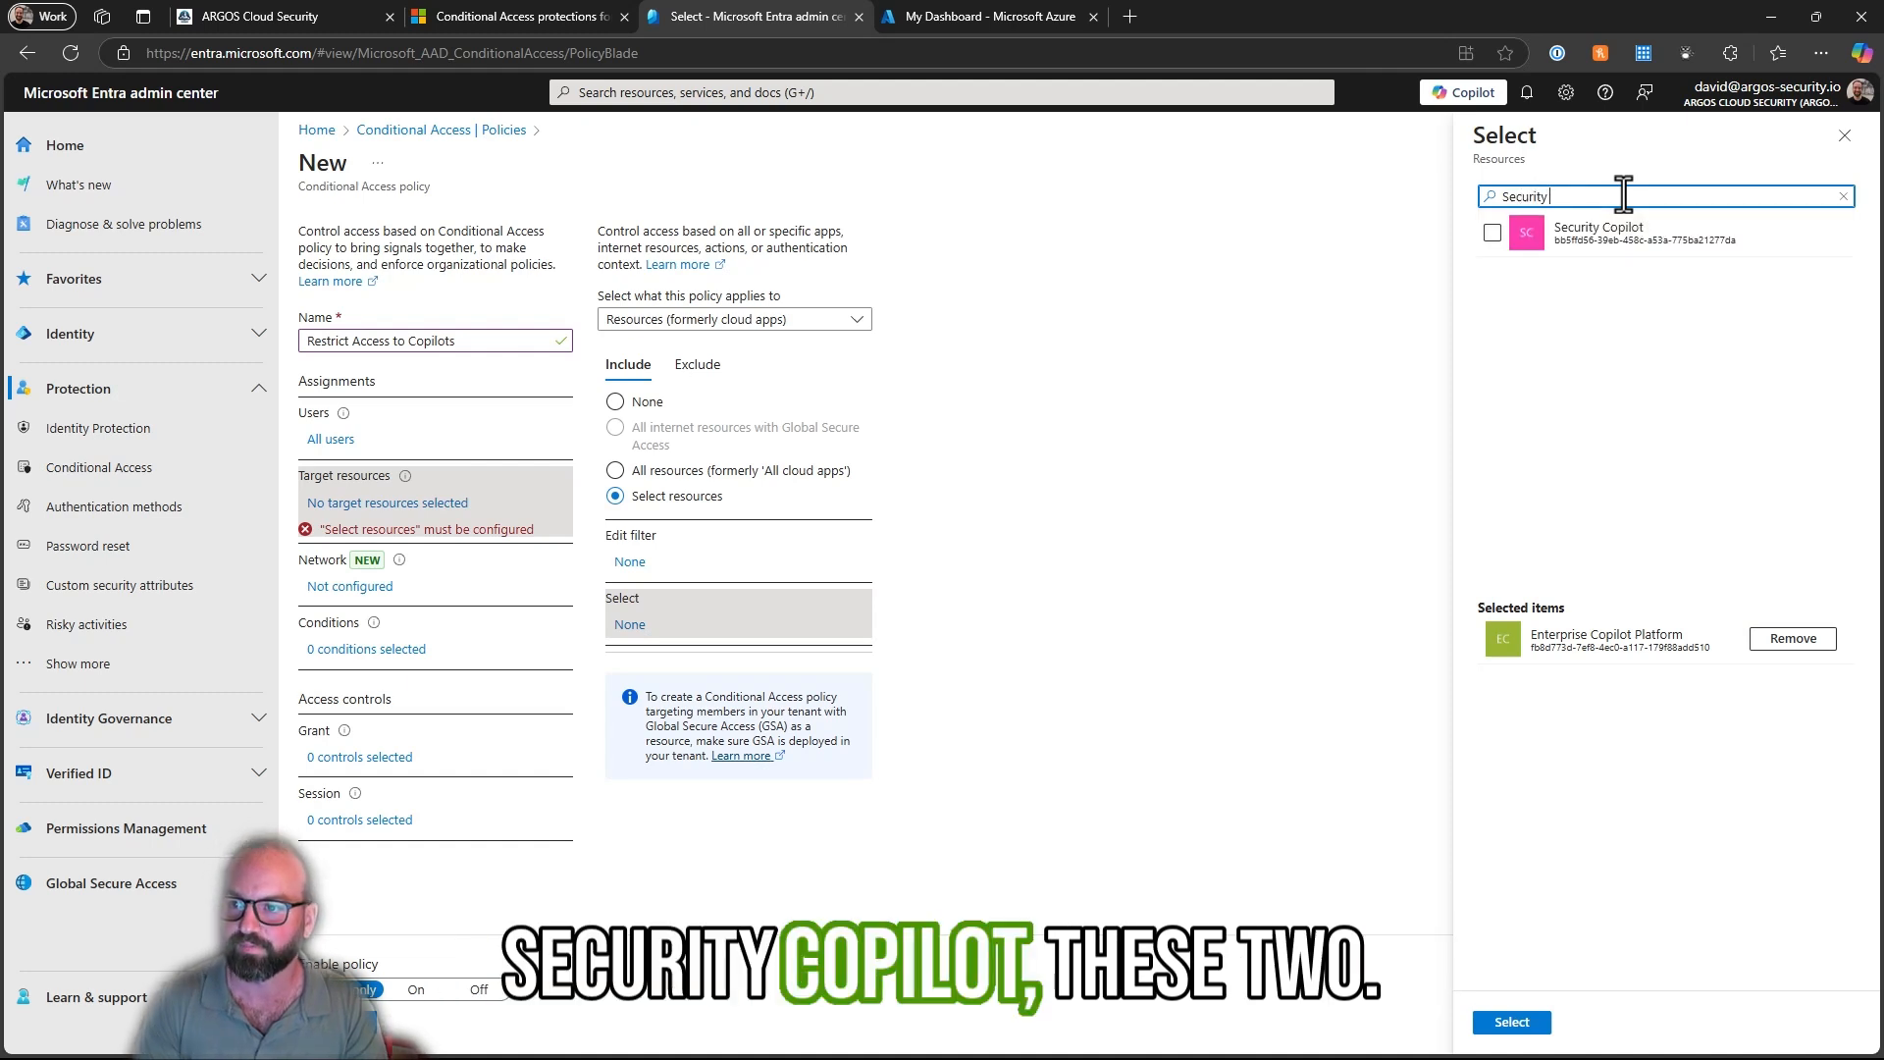
{"action": "left_click", "coordinate": [1492, 232]}
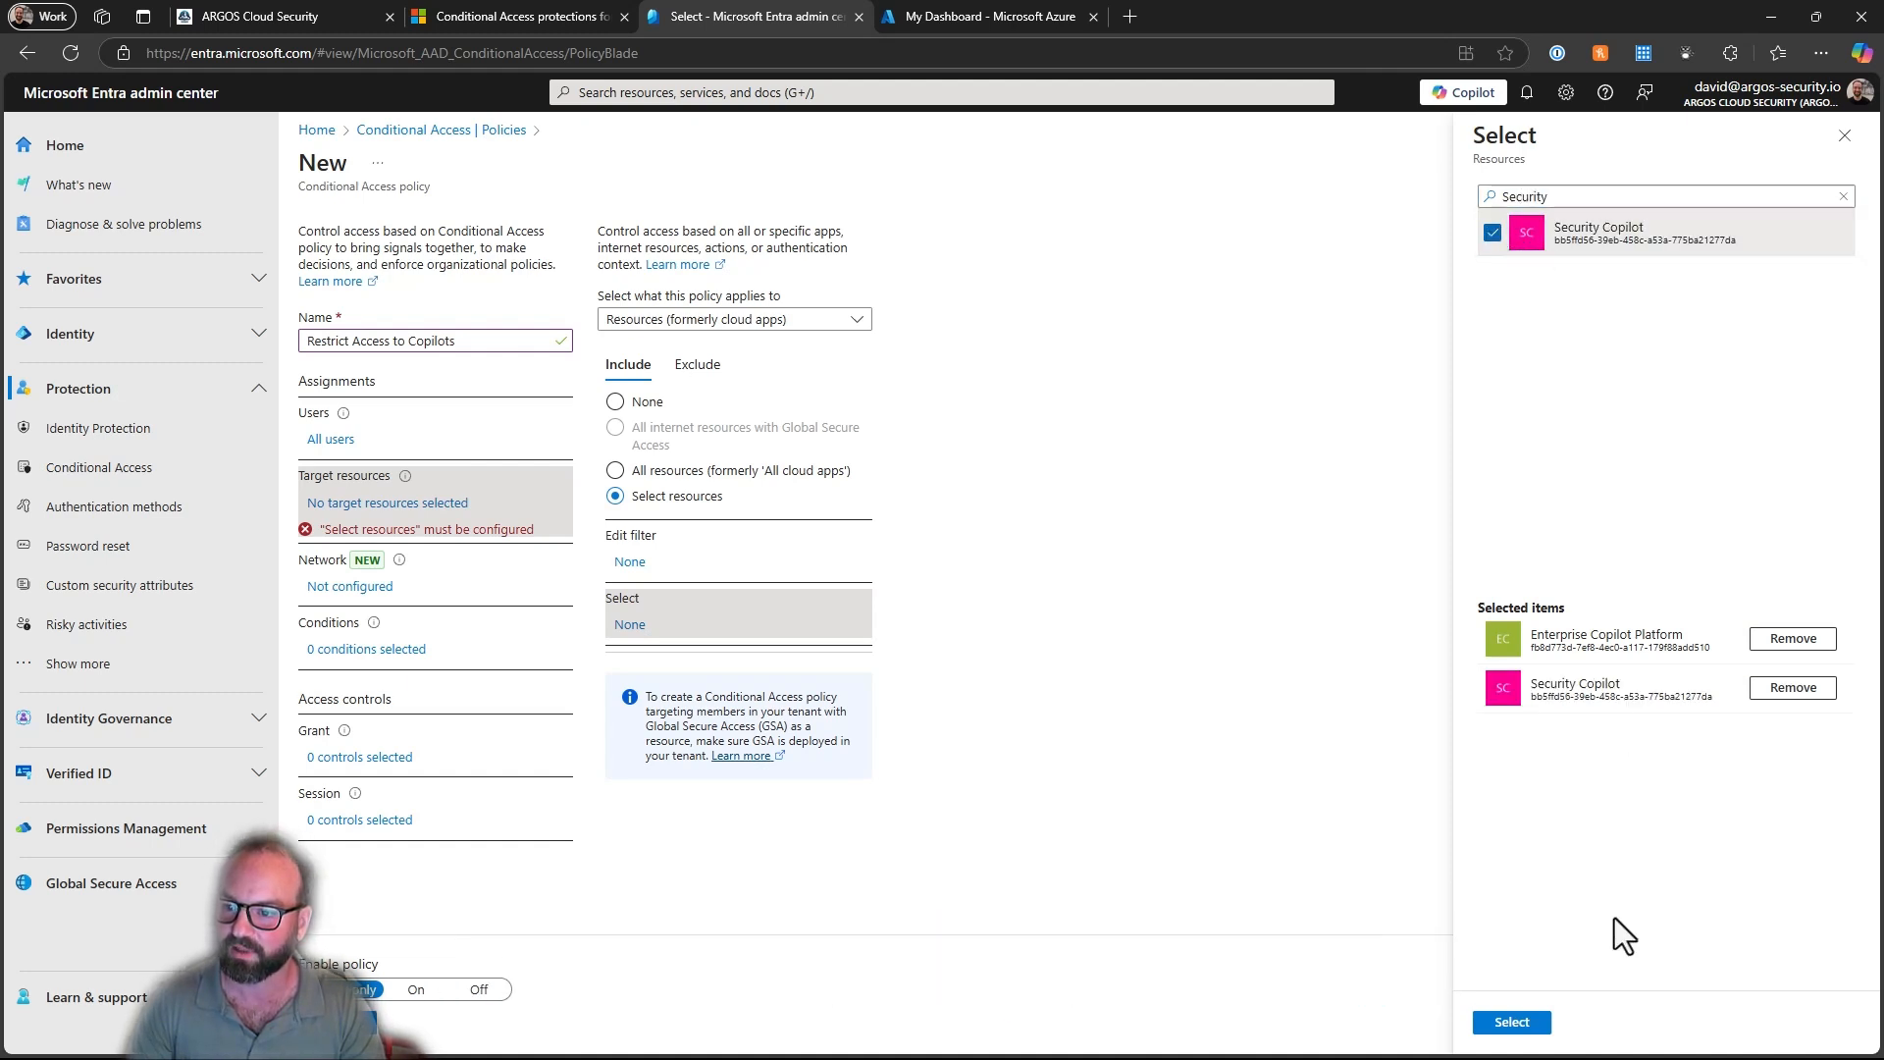
{"action": "left_click", "coordinate": [1511, 1021]}
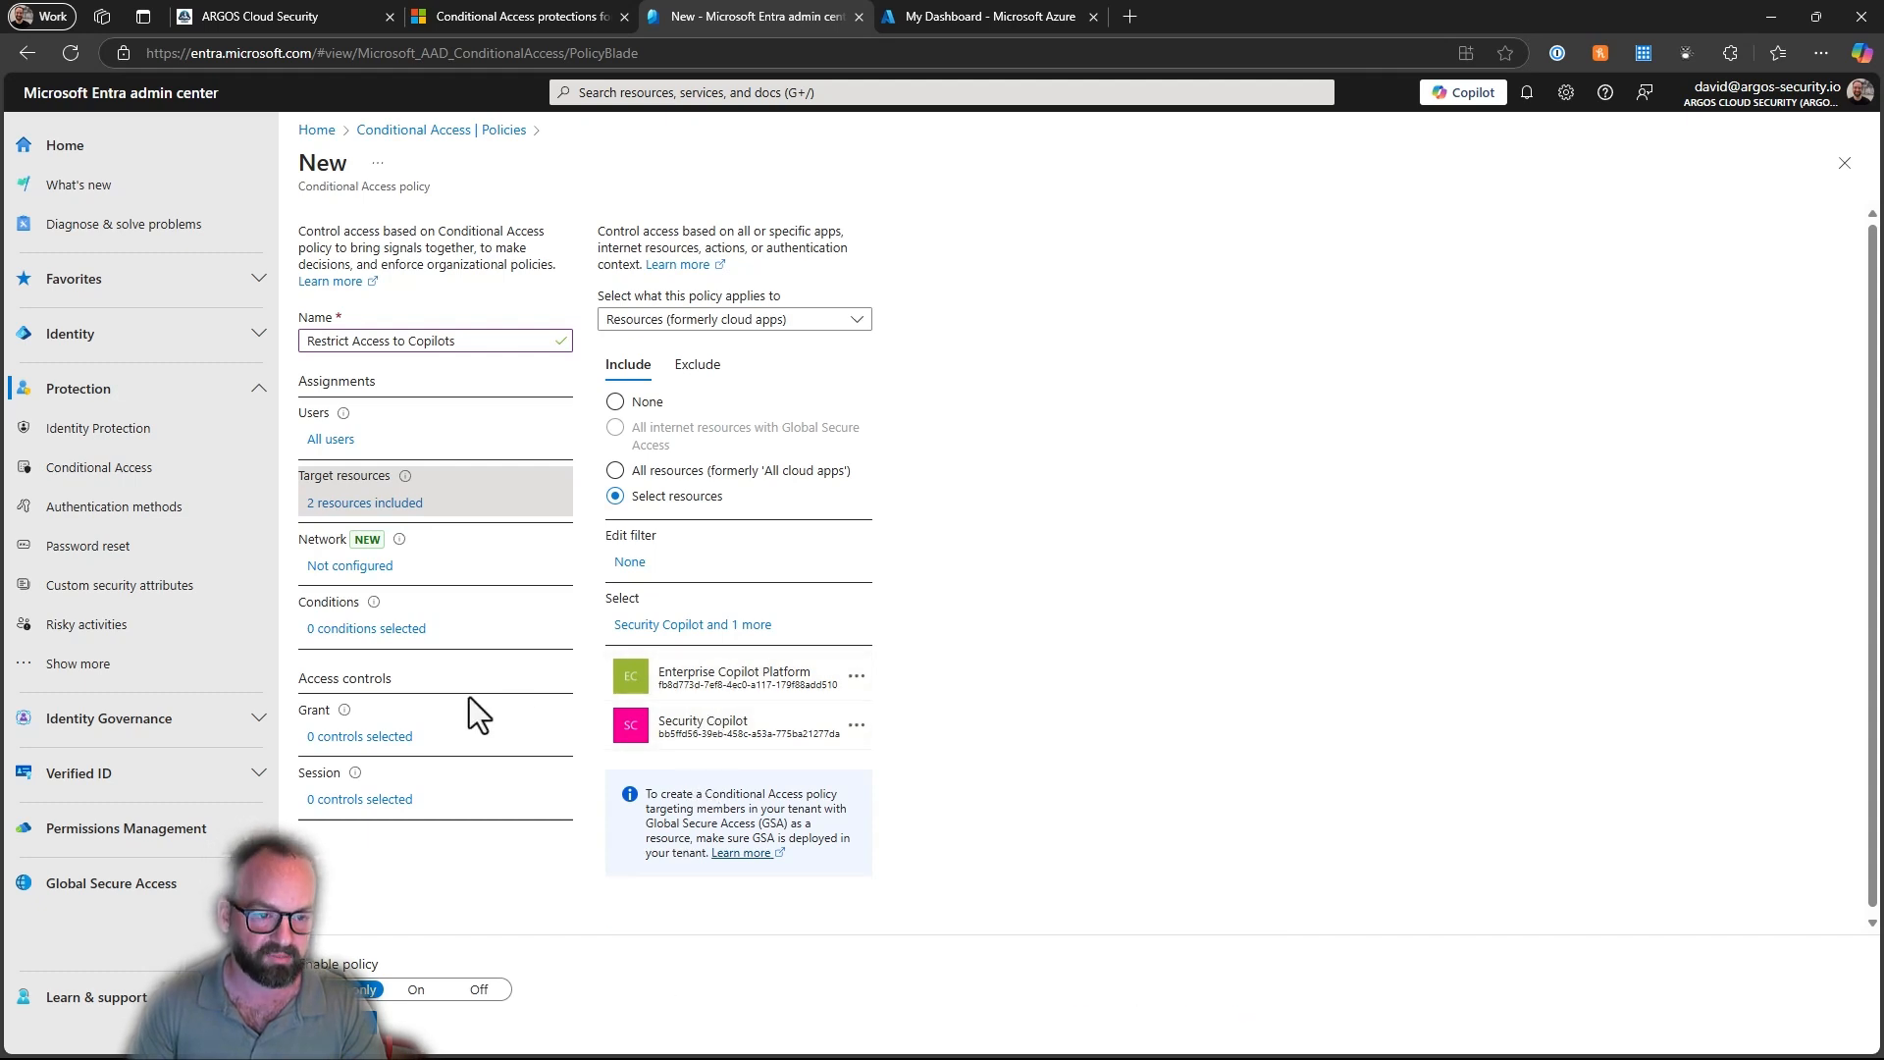
- Configure the policy's grant control to allow access only with the Phishing-resistant MFA authentication strength
{"action": "left_click", "coordinate": [322, 741]}
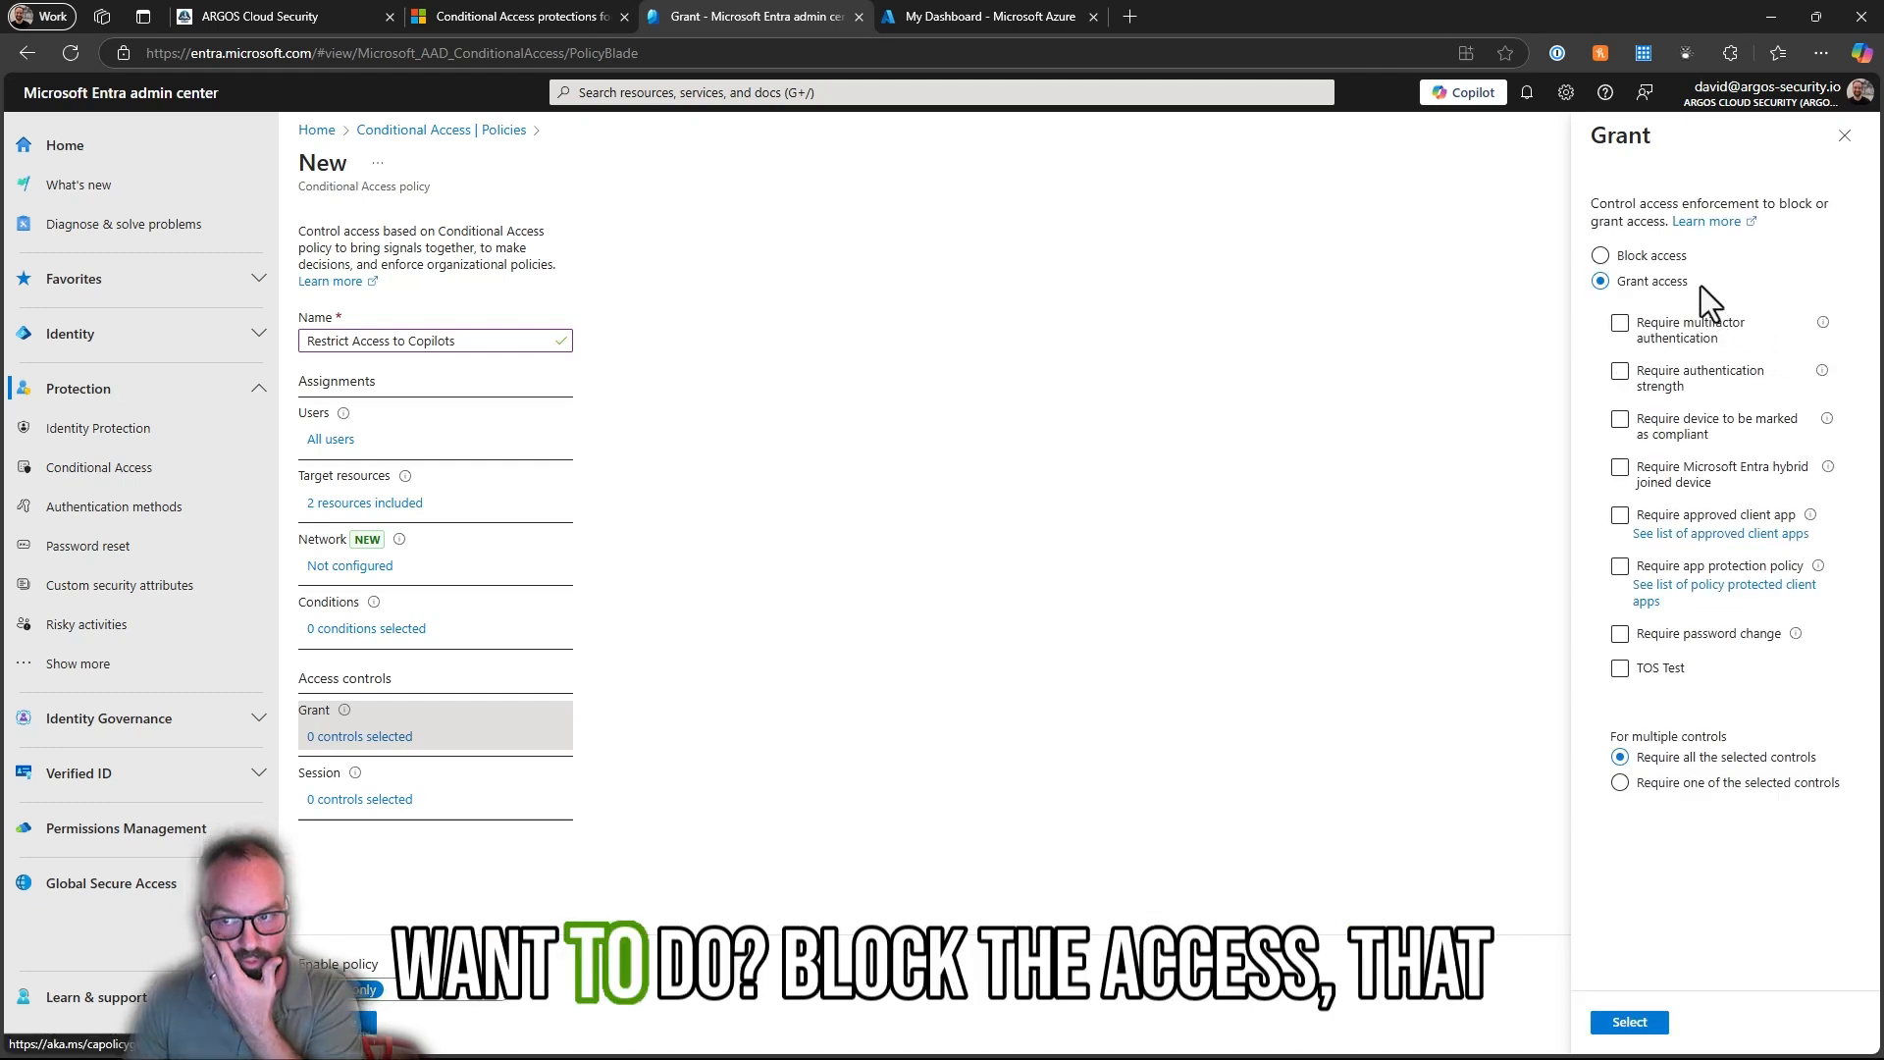
{"action": "left_click", "coordinate": [1663, 261]}
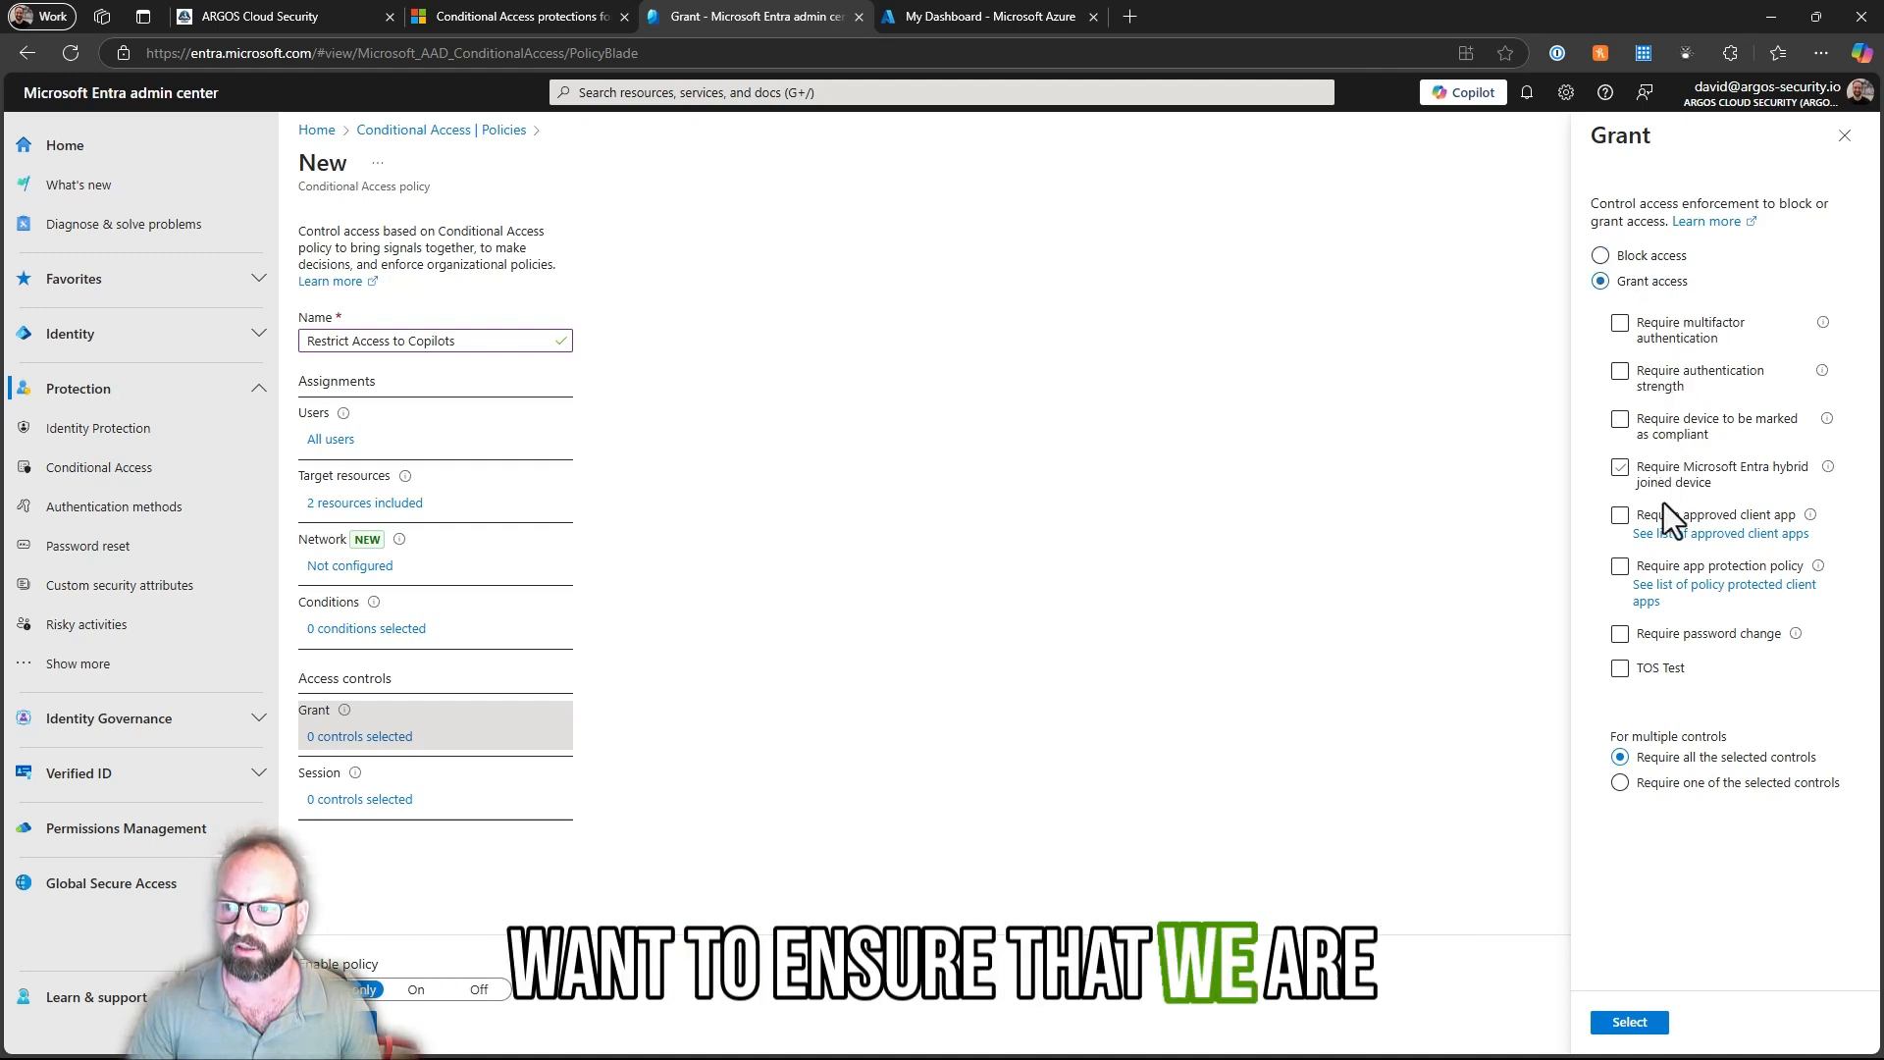
{"action": "left_click", "coordinate": [1659, 381]}
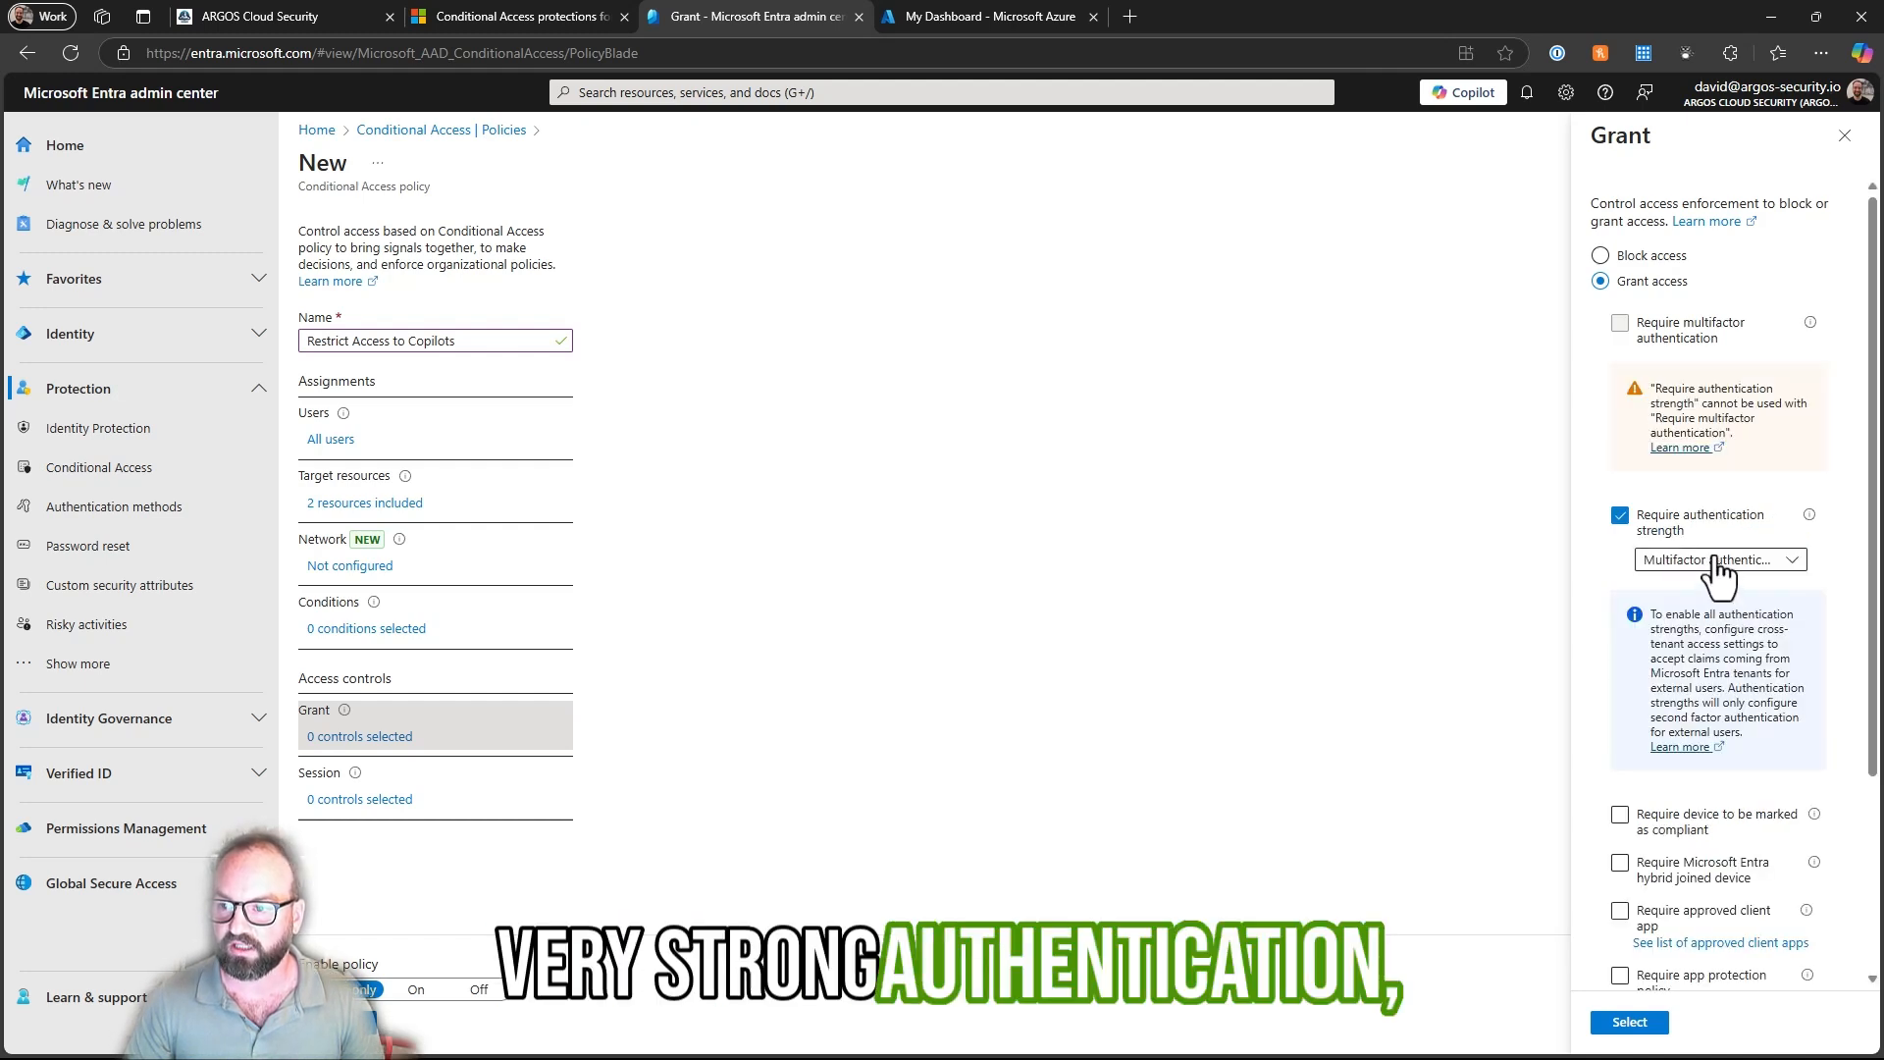
{"action": "scroll", "coordinate": [1702, 551], "scroll_direction": "down", "scroll_amount": 2}
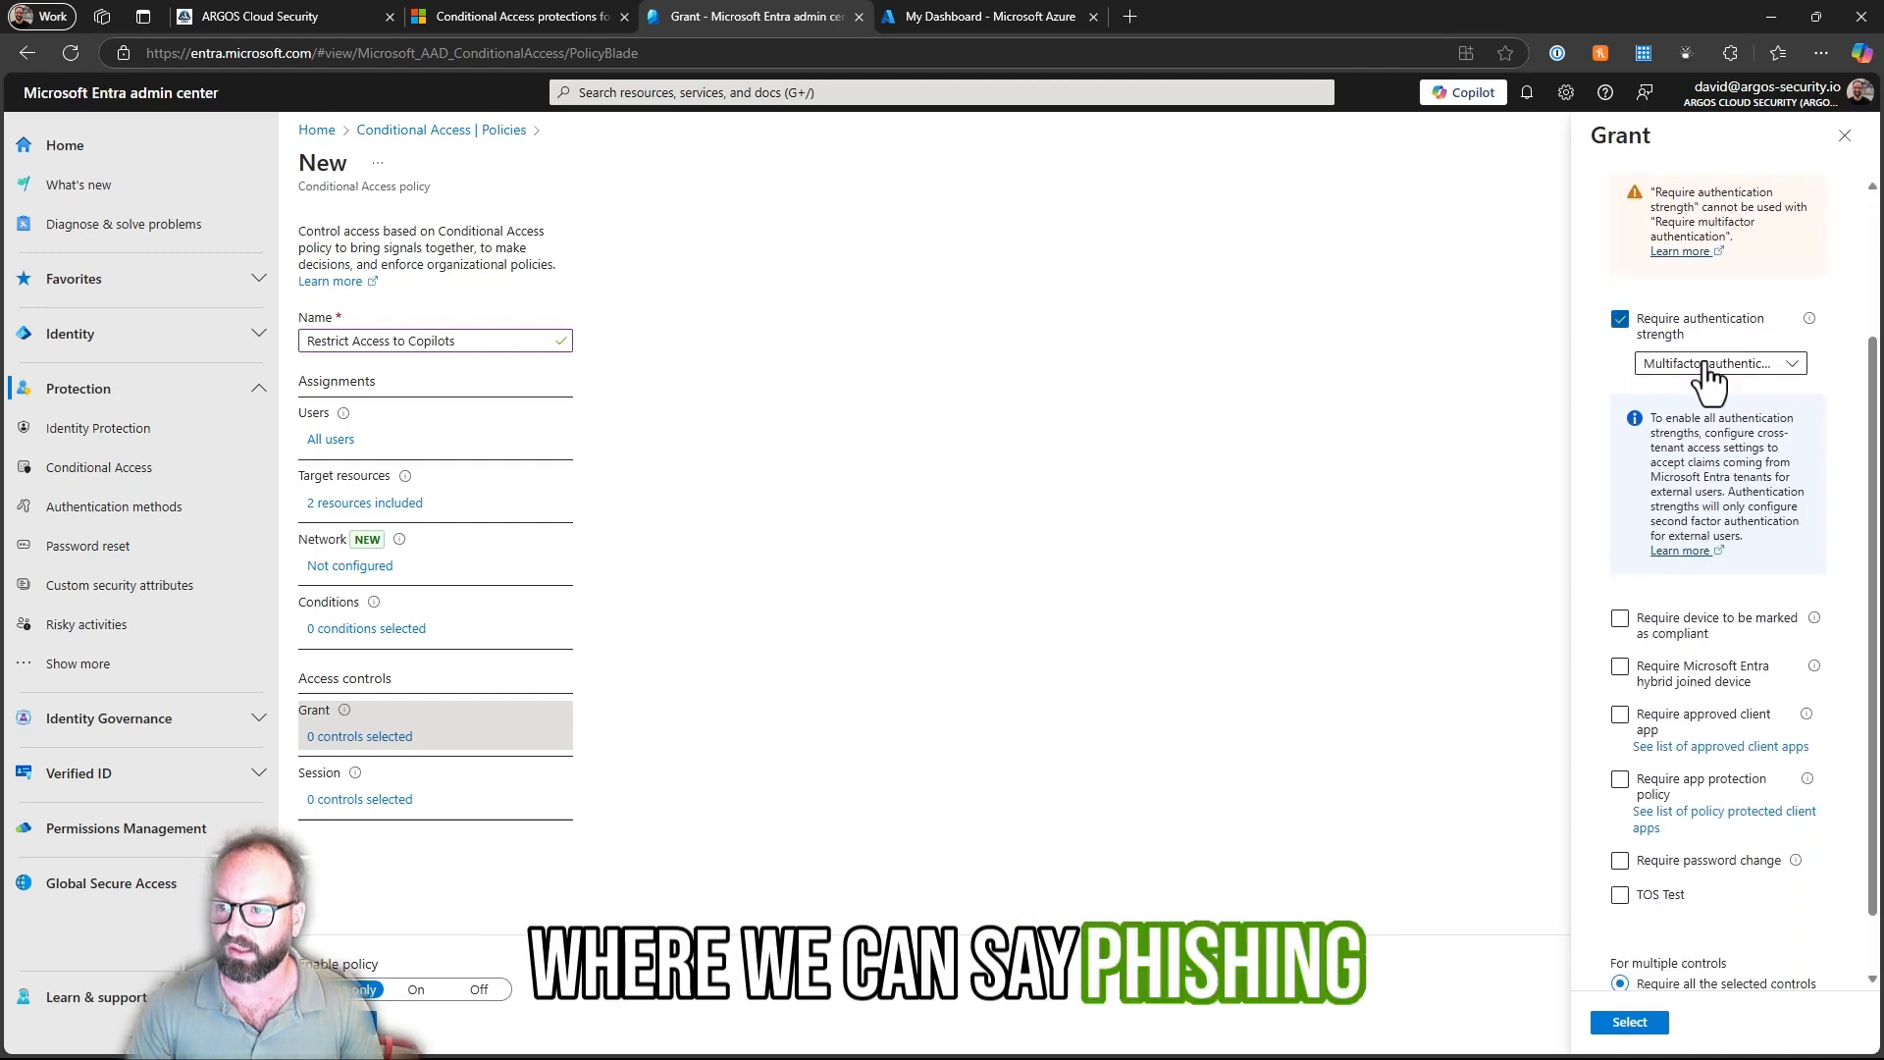
{"action": "left_click", "coordinate": [1707, 373]}
{"action": "left_click", "coordinate": [1719, 640]}
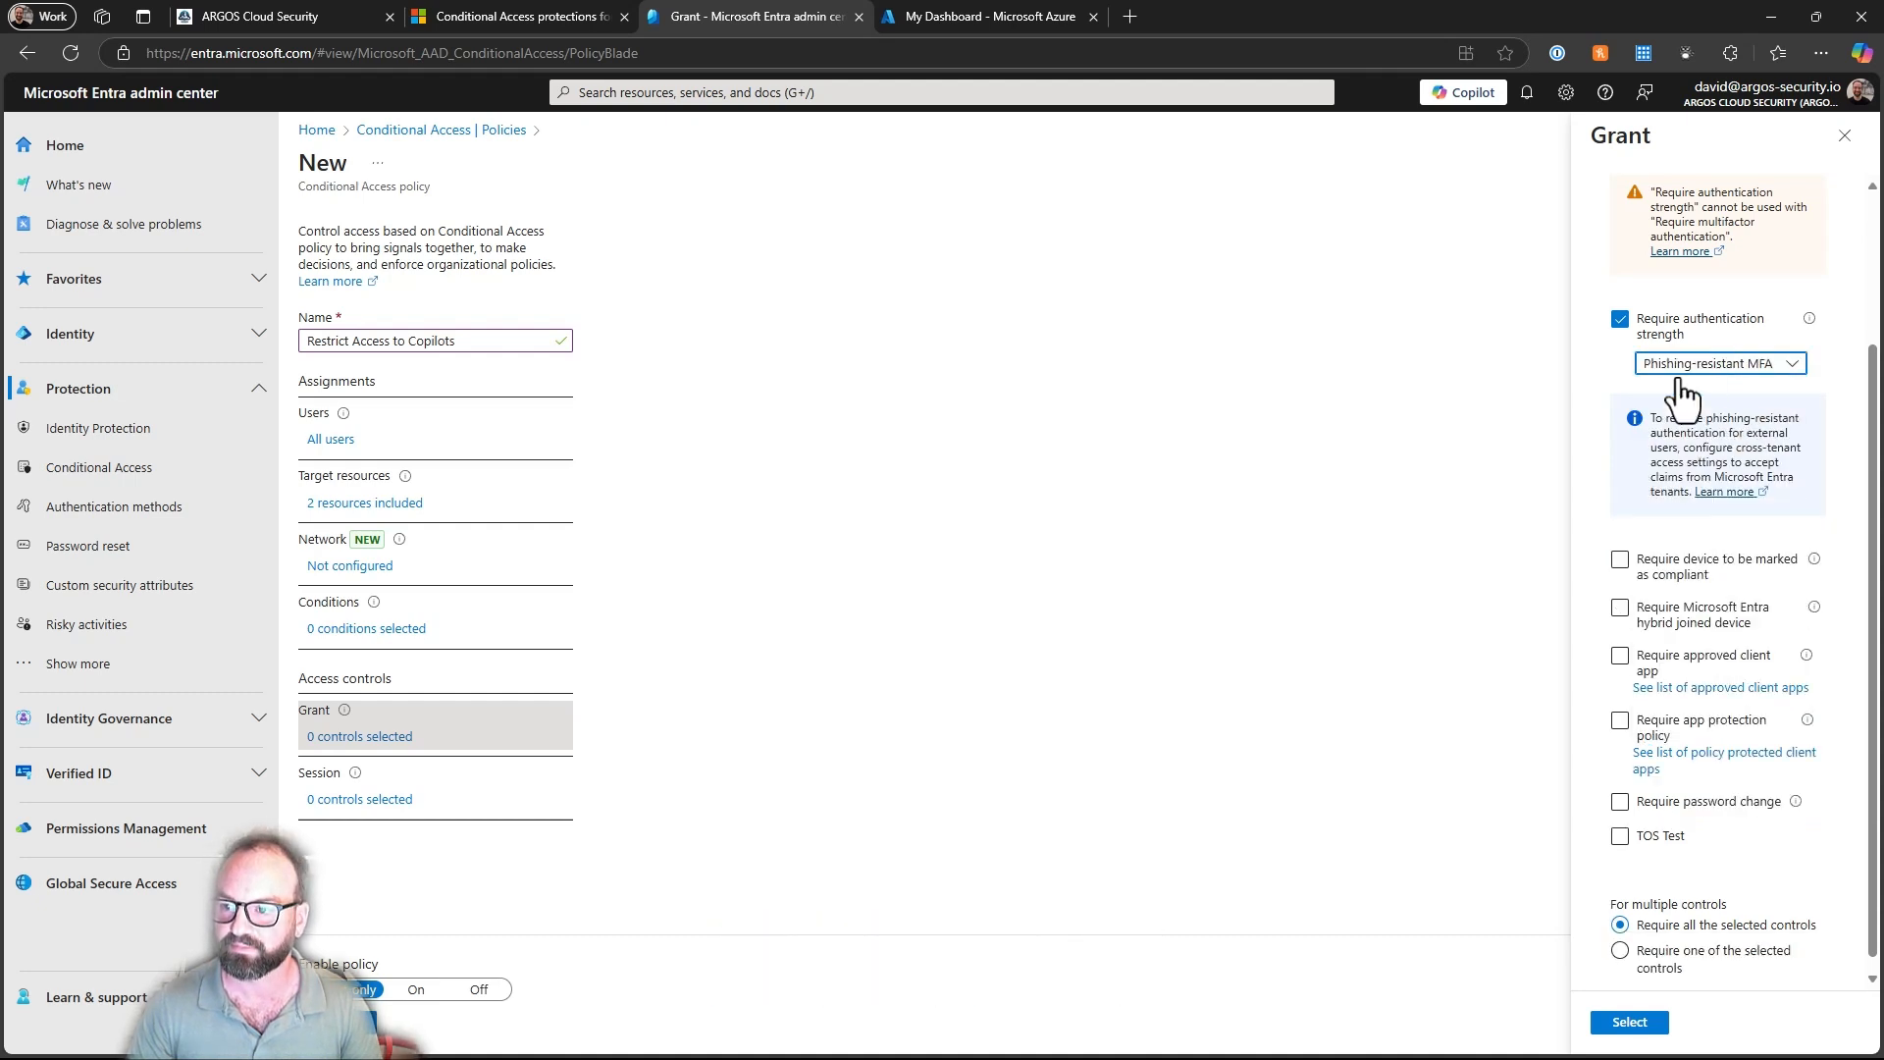
{"action": "scroll", "coordinate": [1665, 605], "scroll_direction": "down", "scroll_amount": 1}
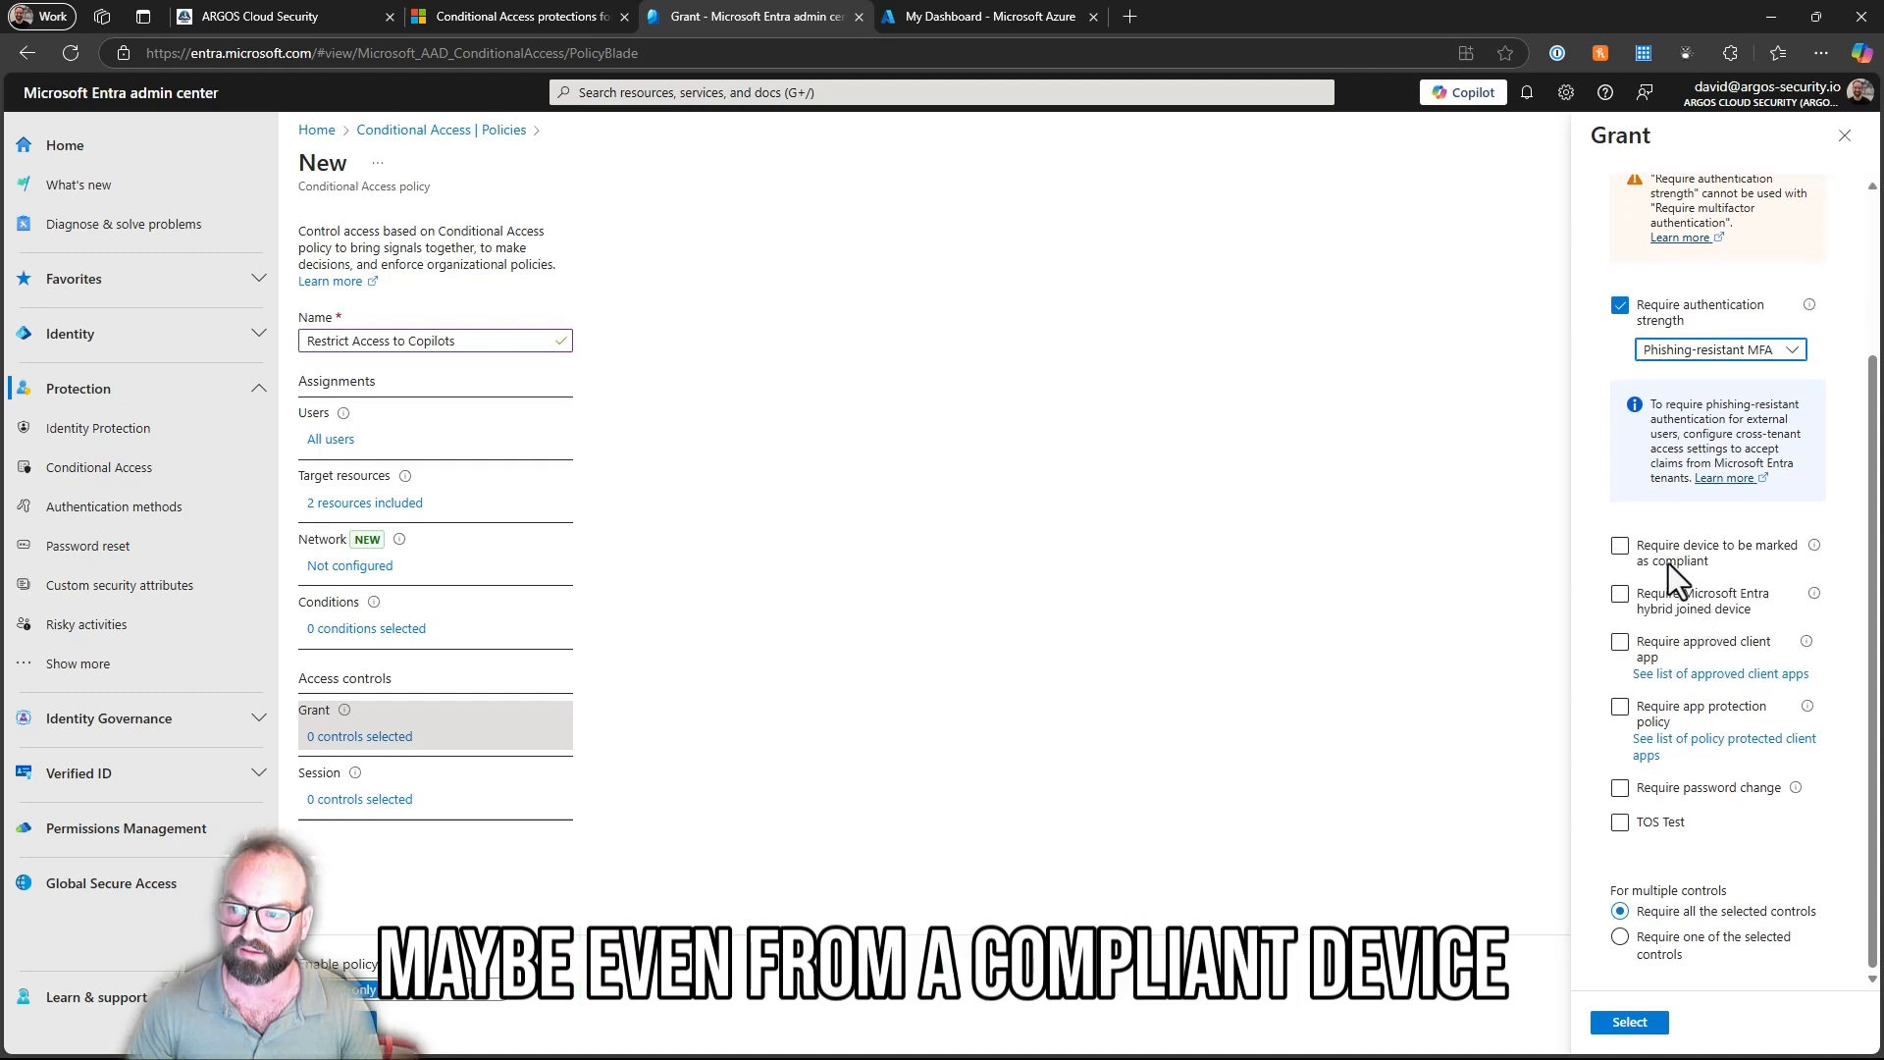
{"action": "left_click", "coordinate": [1620, 546]}
{"action": "left_click", "coordinate": [1621, 546]}
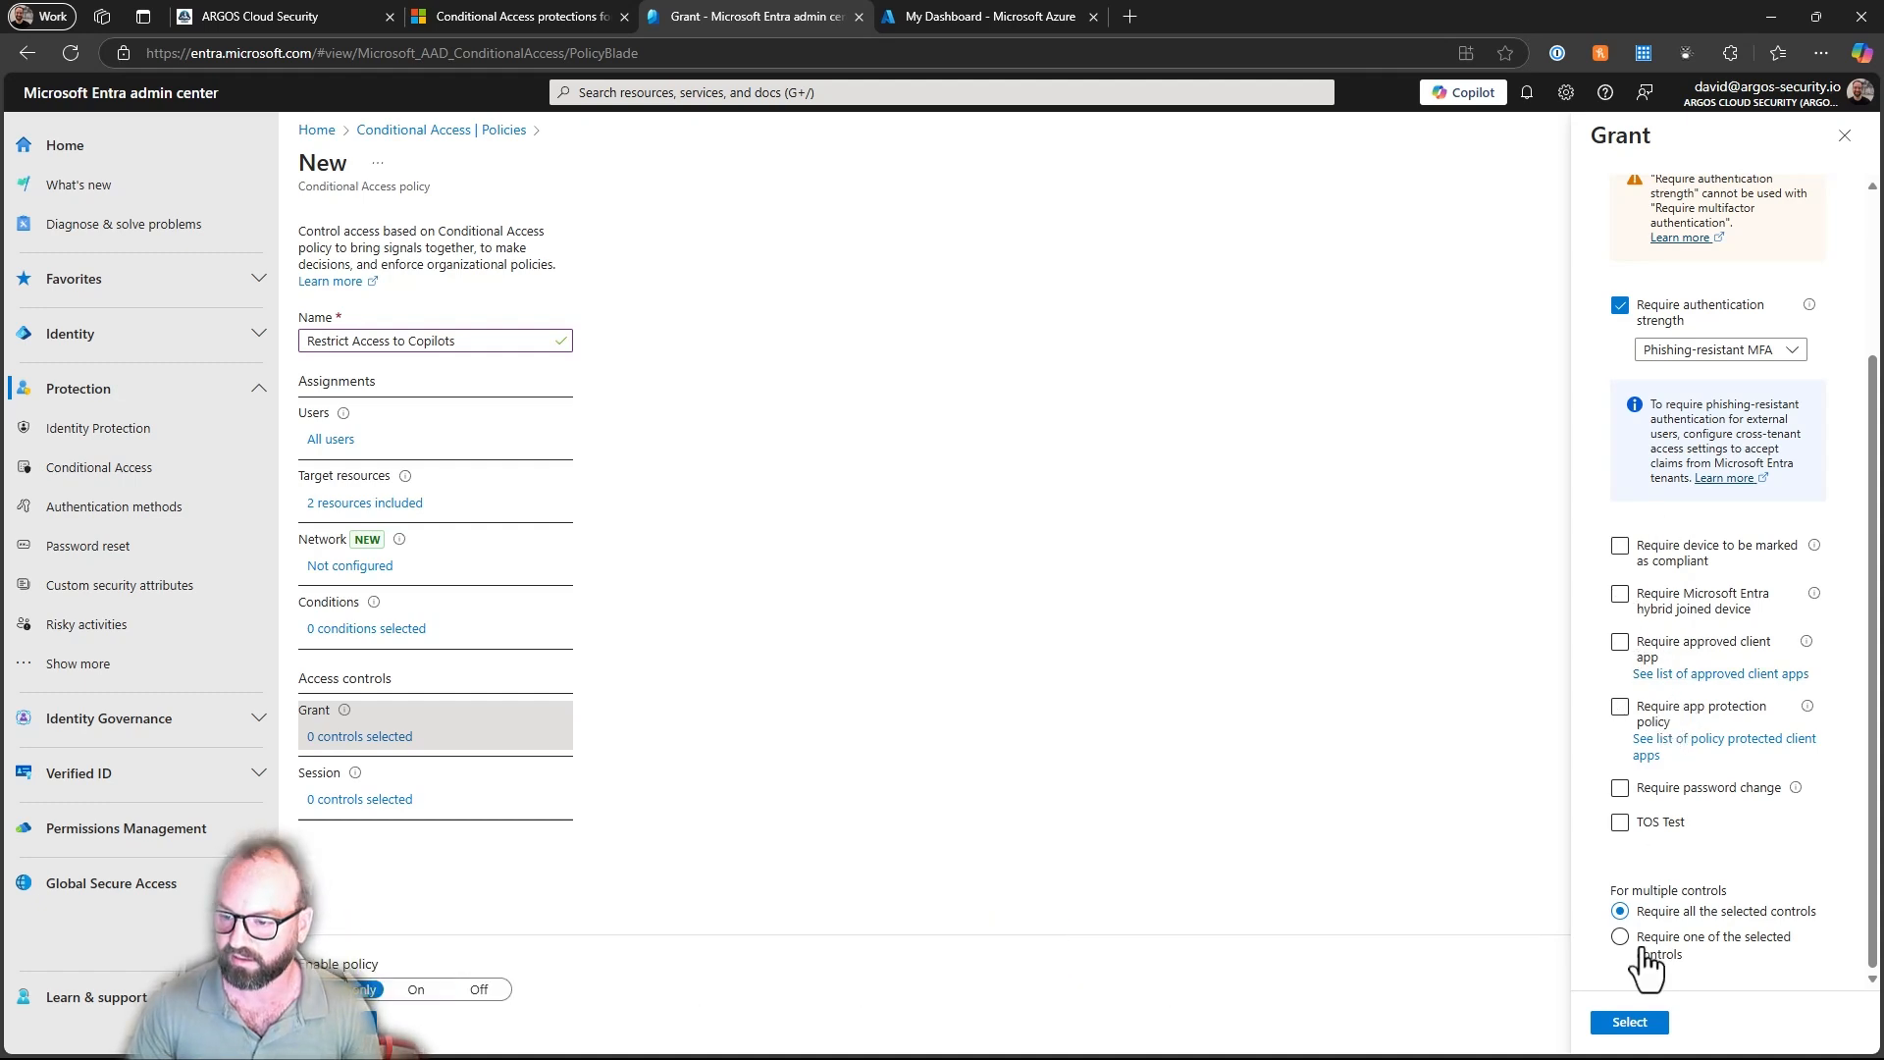
{"action": "left_click", "coordinate": [1629, 1022]}
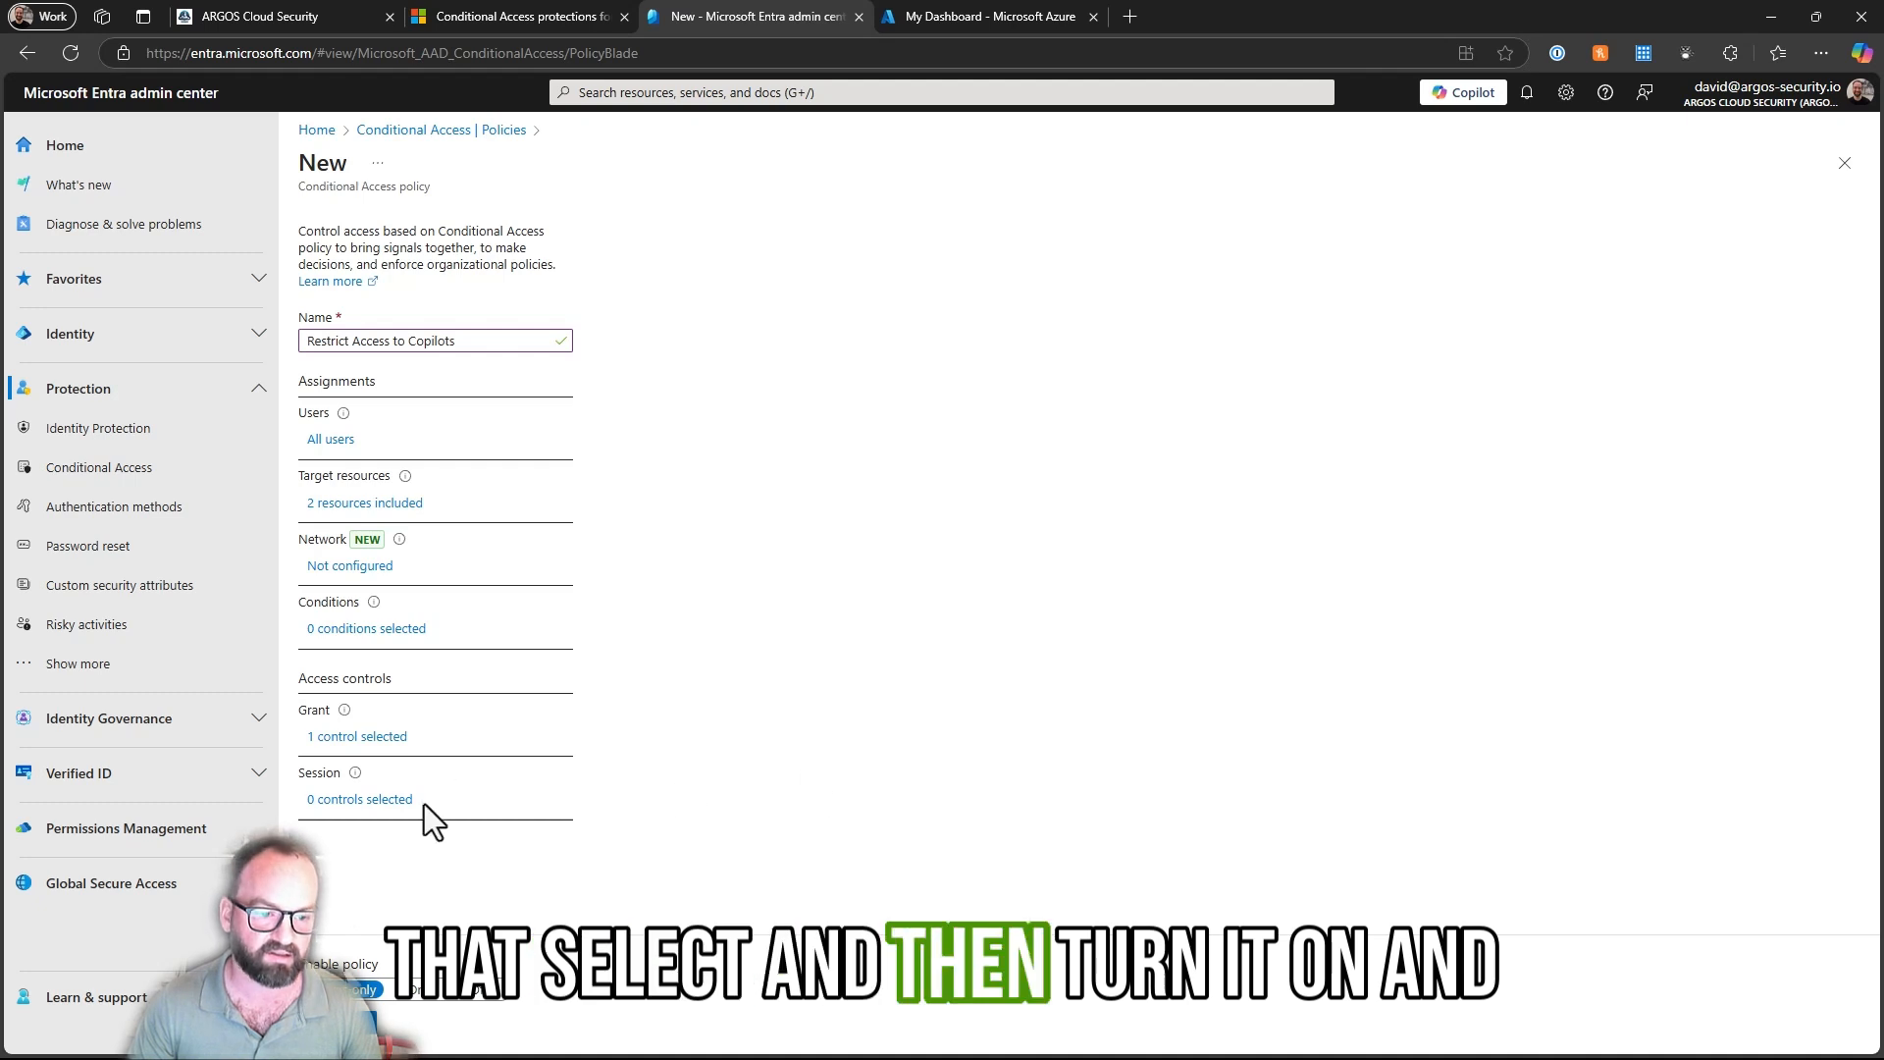
- Set the policy's enablement state to On and create it
{"action": "left_click", "coordinate": [416, 990]}
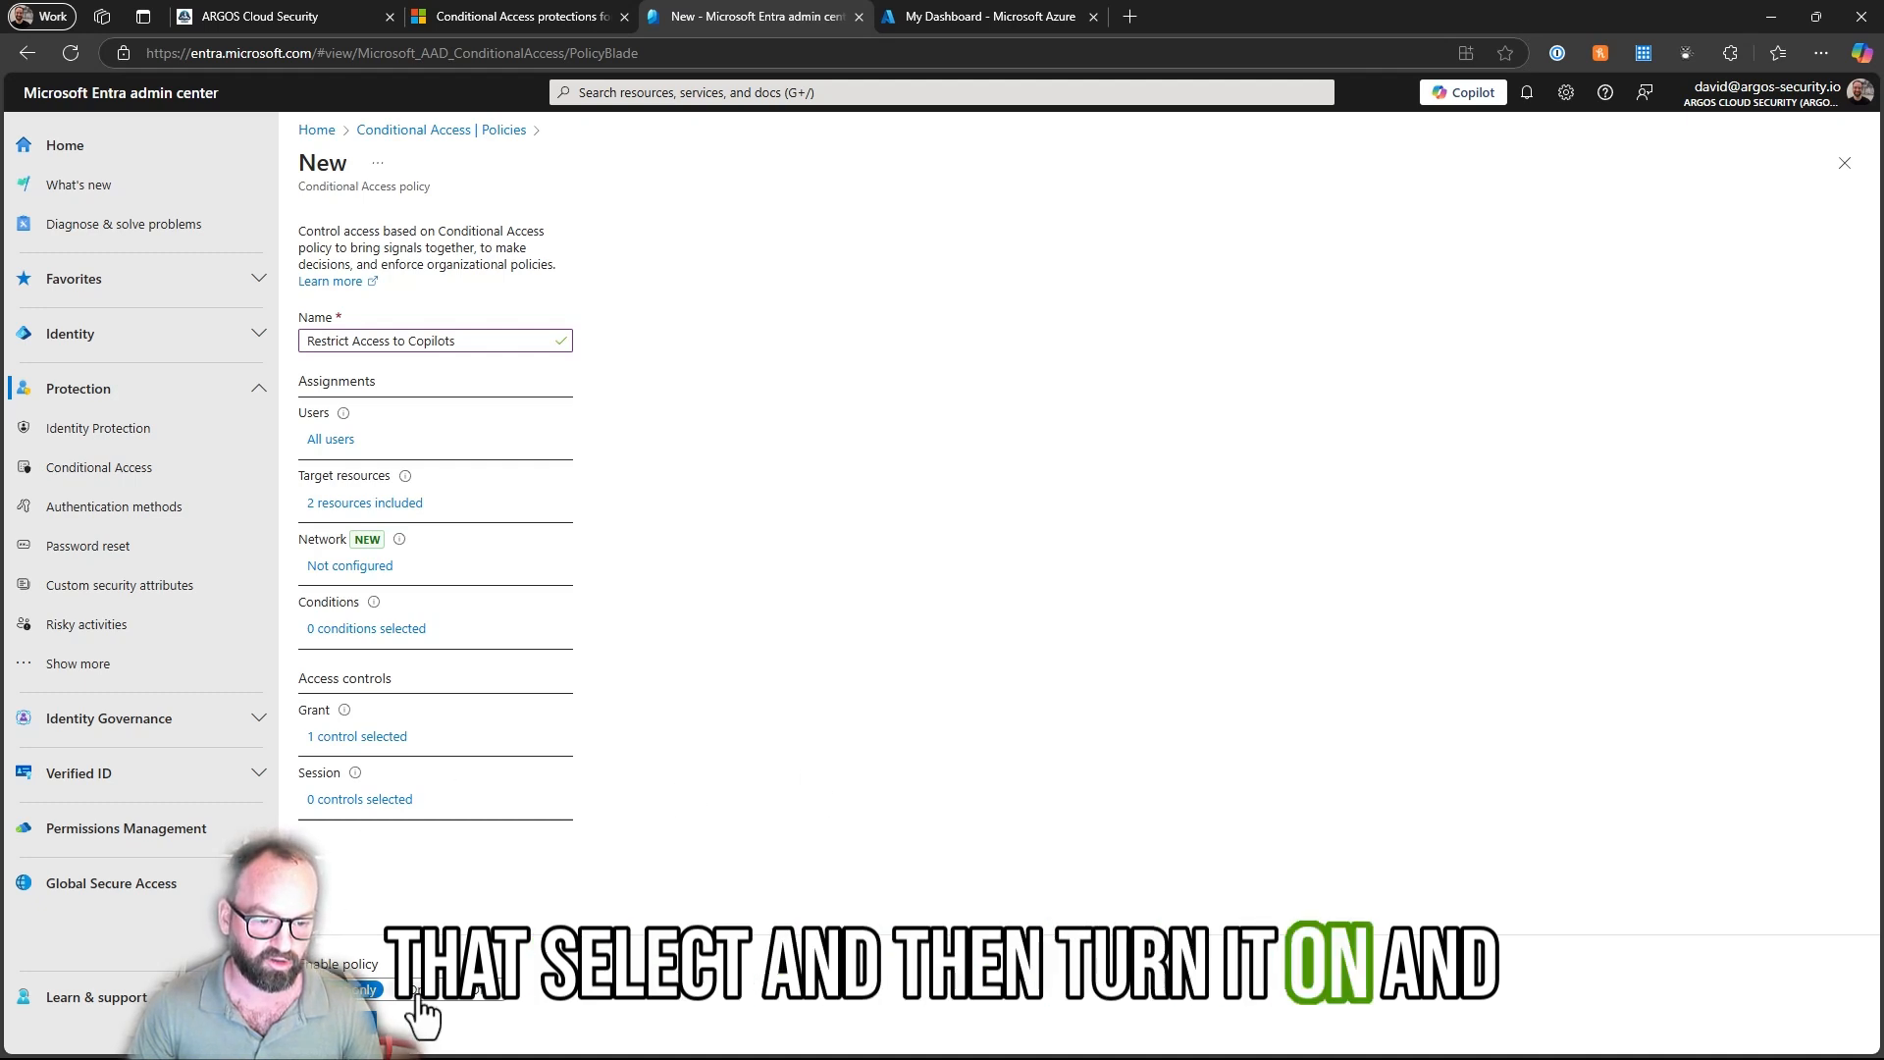
{"action": "left_click", "coordinate": [338, 1025]}
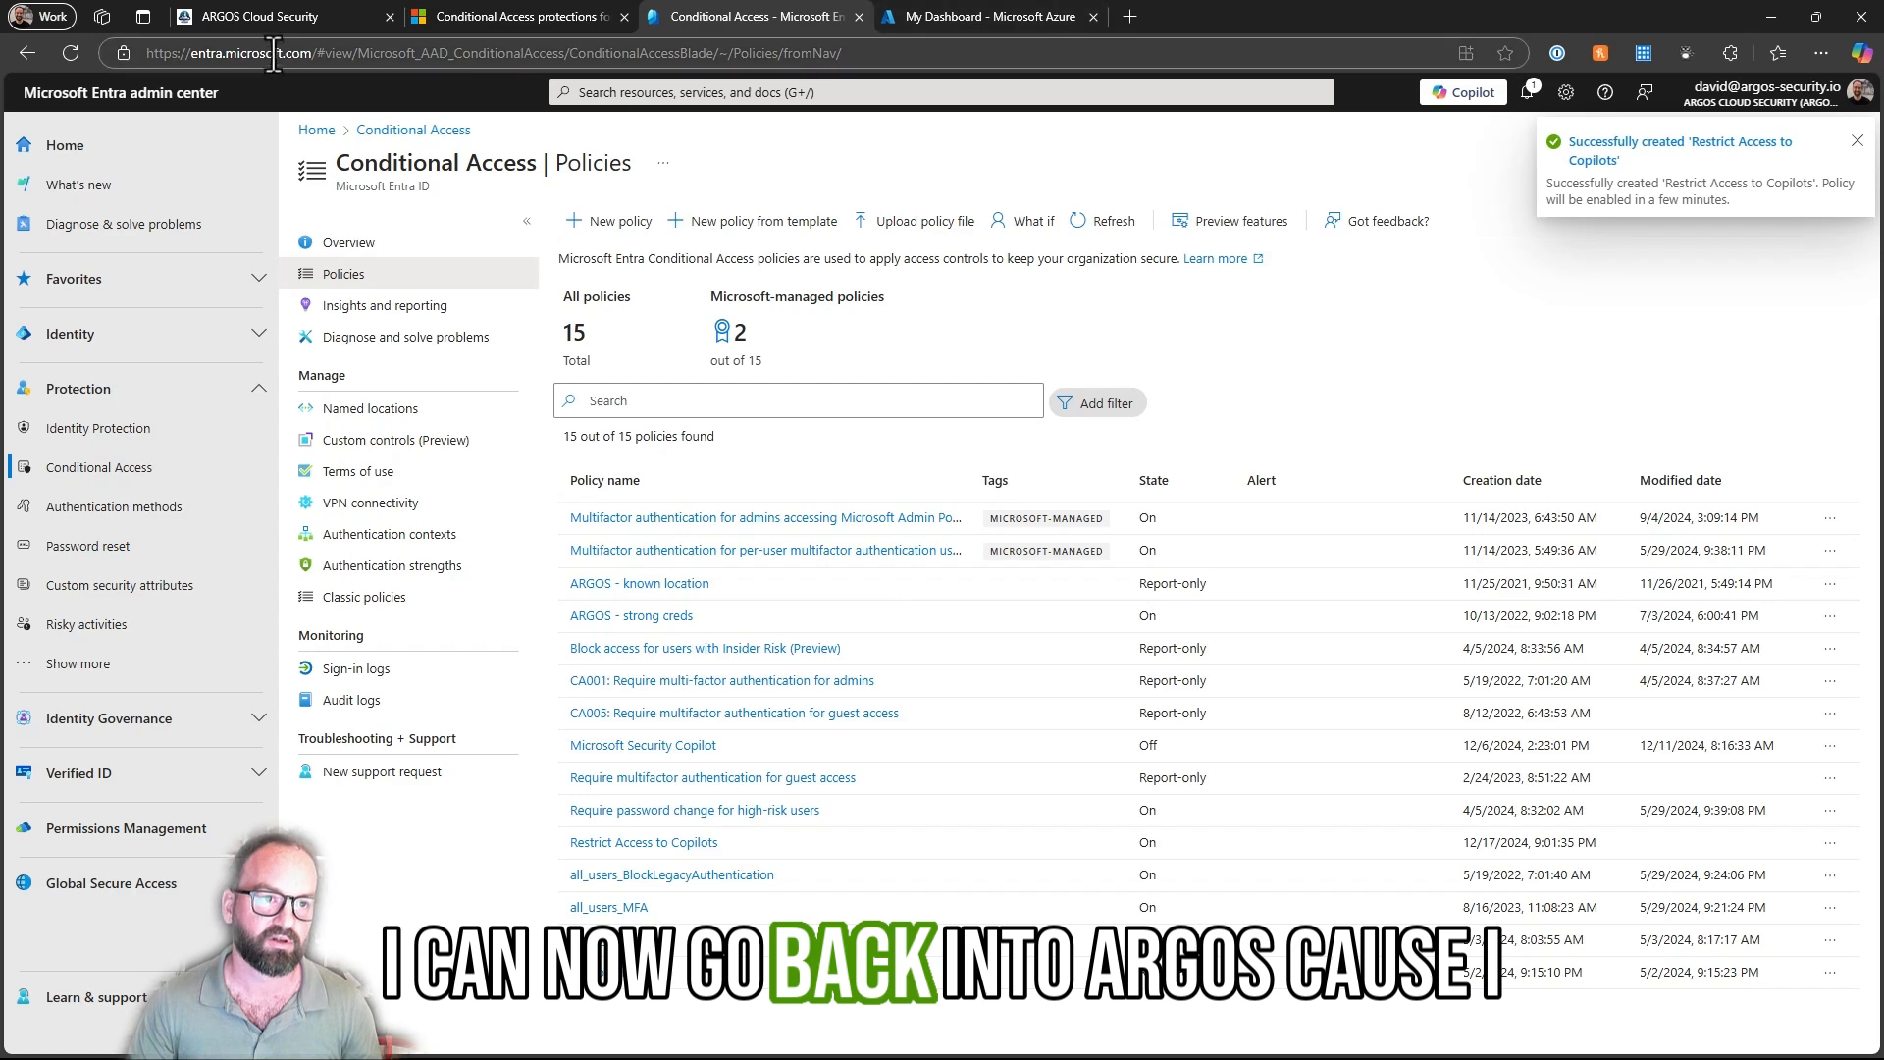
- Switch back to ARGOS and request a repeat one-off Entra ID scan of ARGOS Cloud Security
{"action": "left_click", "coordinate": [267, 16]}
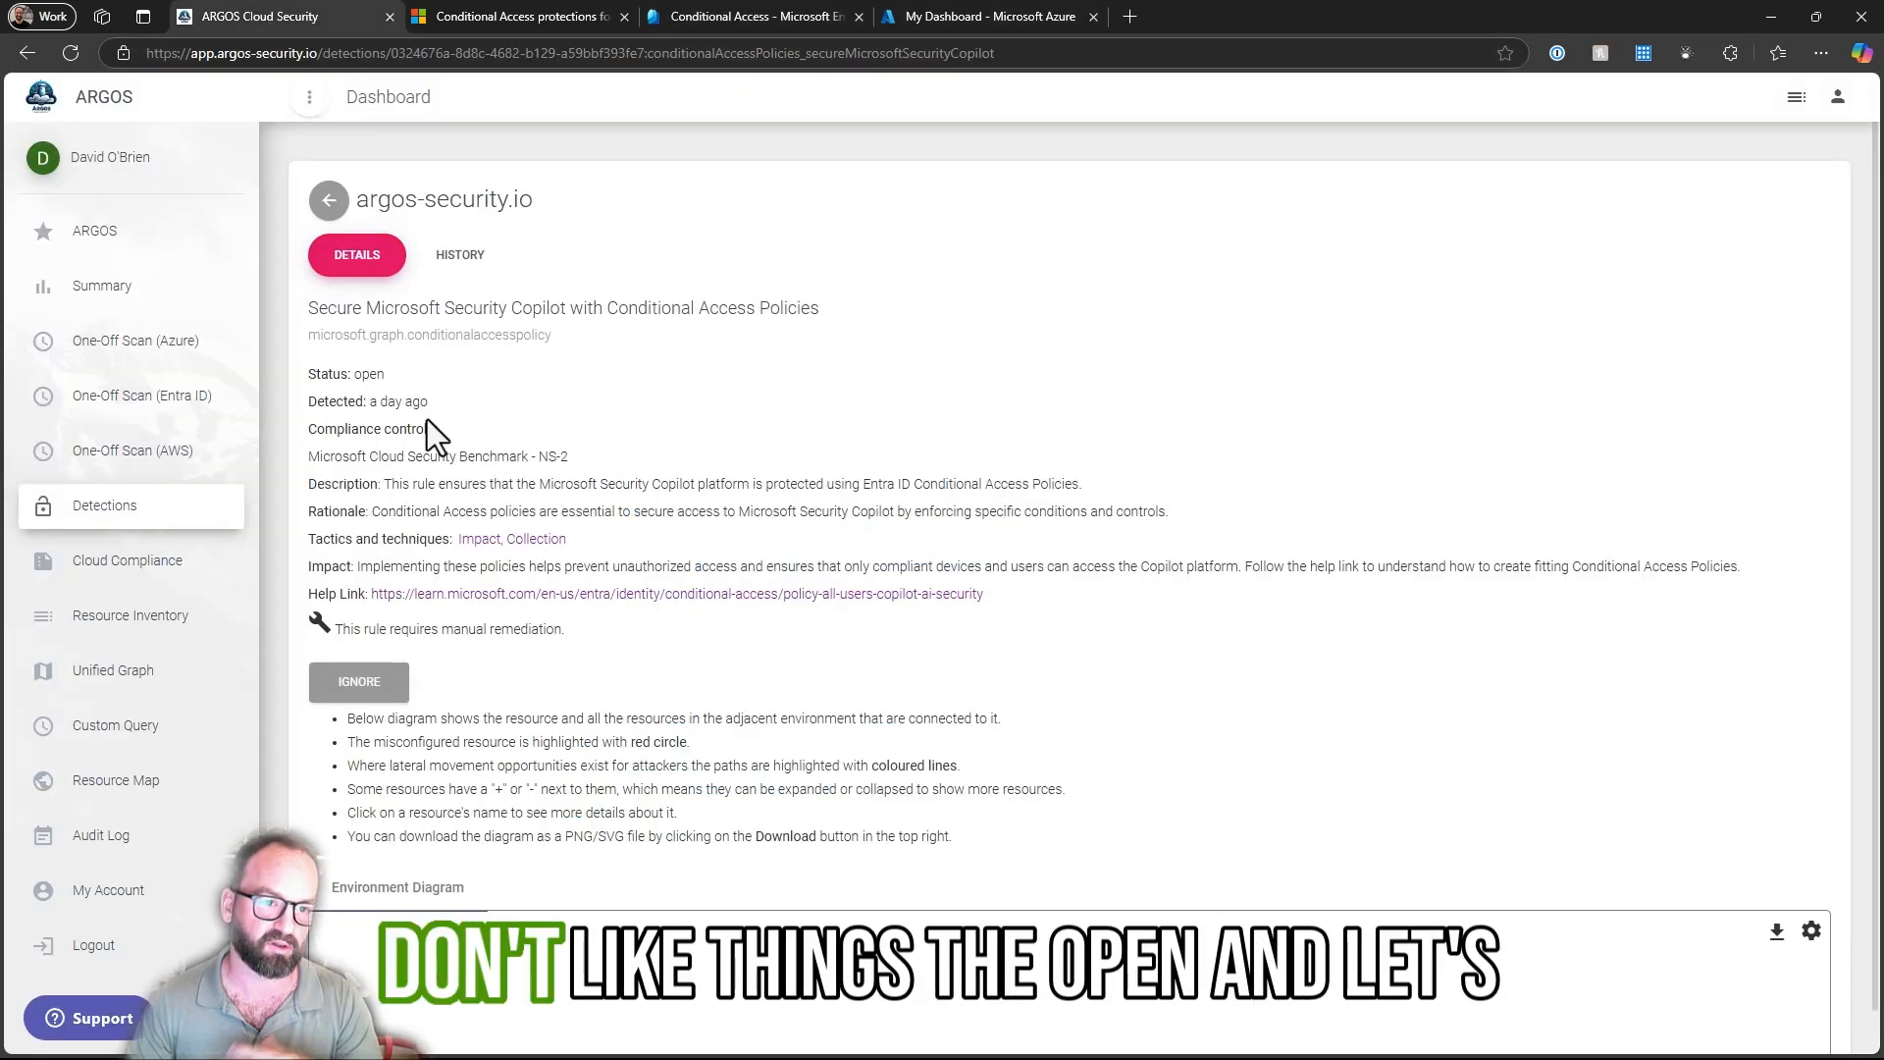
{"action": "left_click", "coordinate": [127, 404]}
{"action": "left_click", "coordinate": [340, 680]}
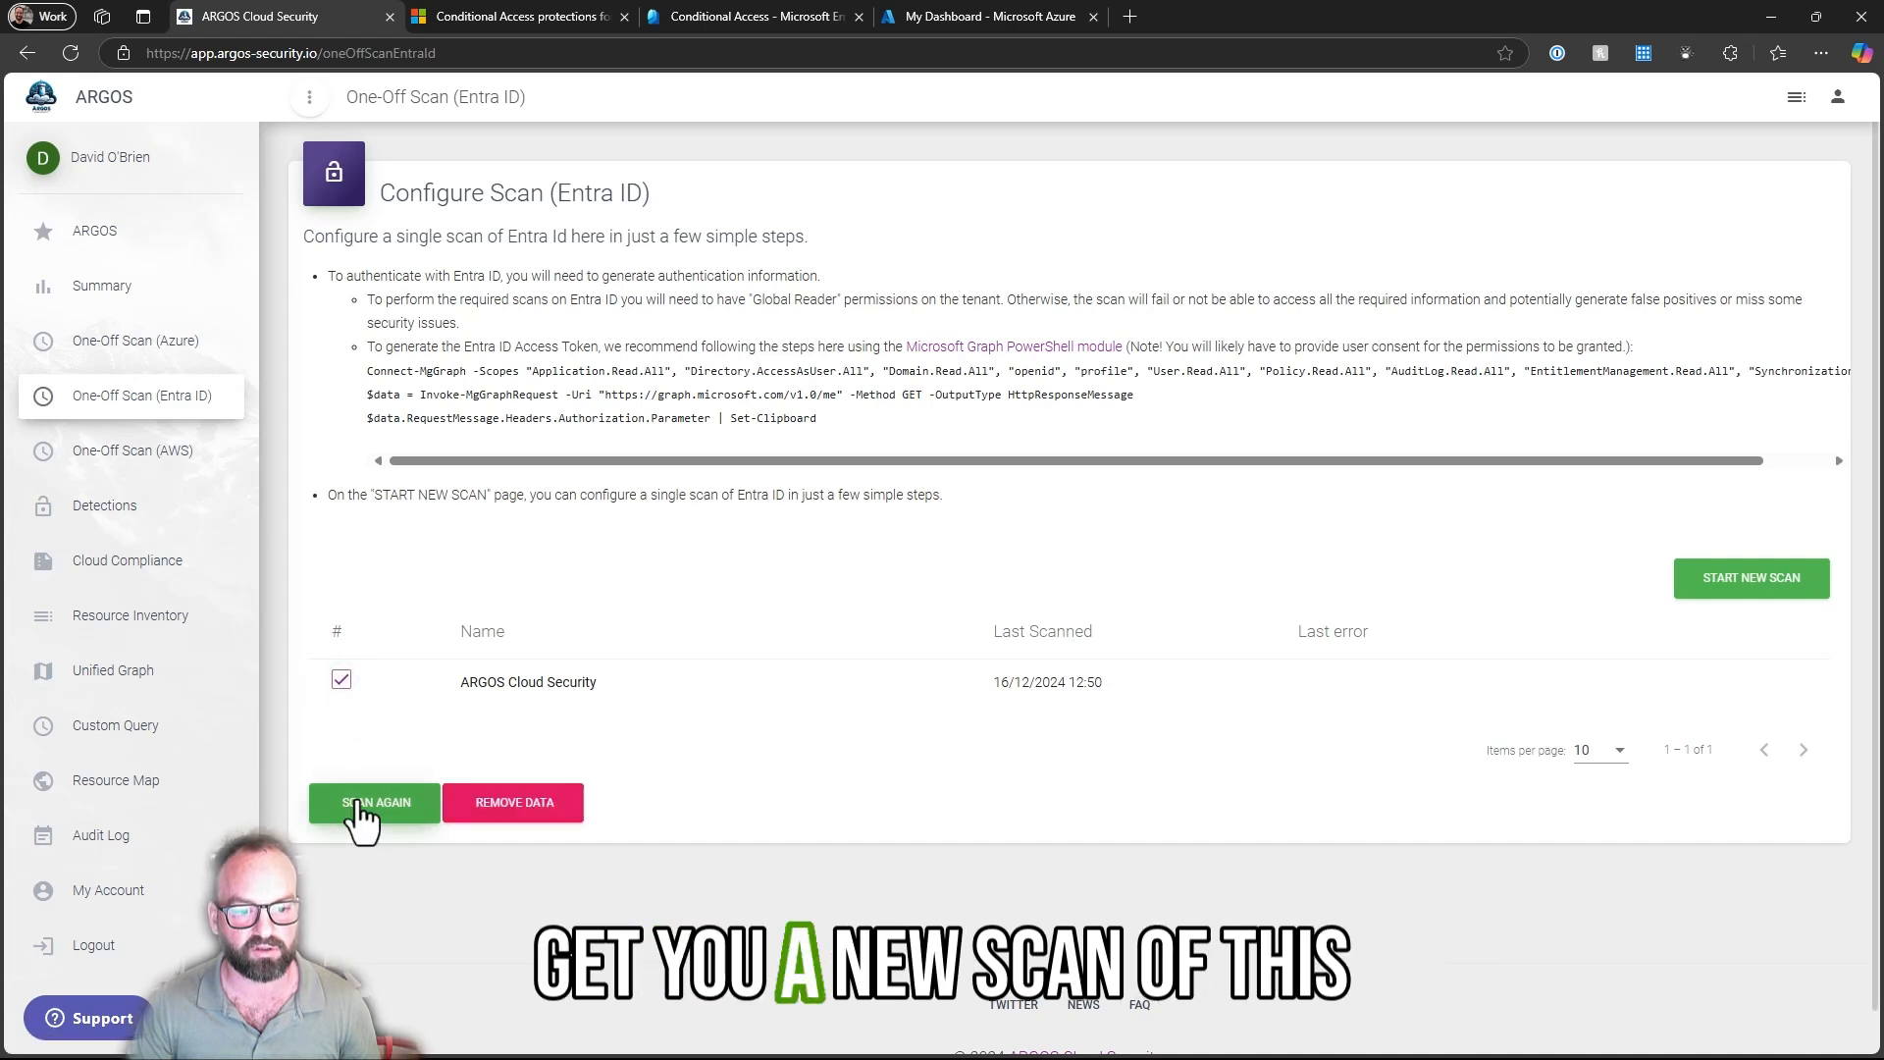
{"action": "left_click", "coordinate": [362, 807]}
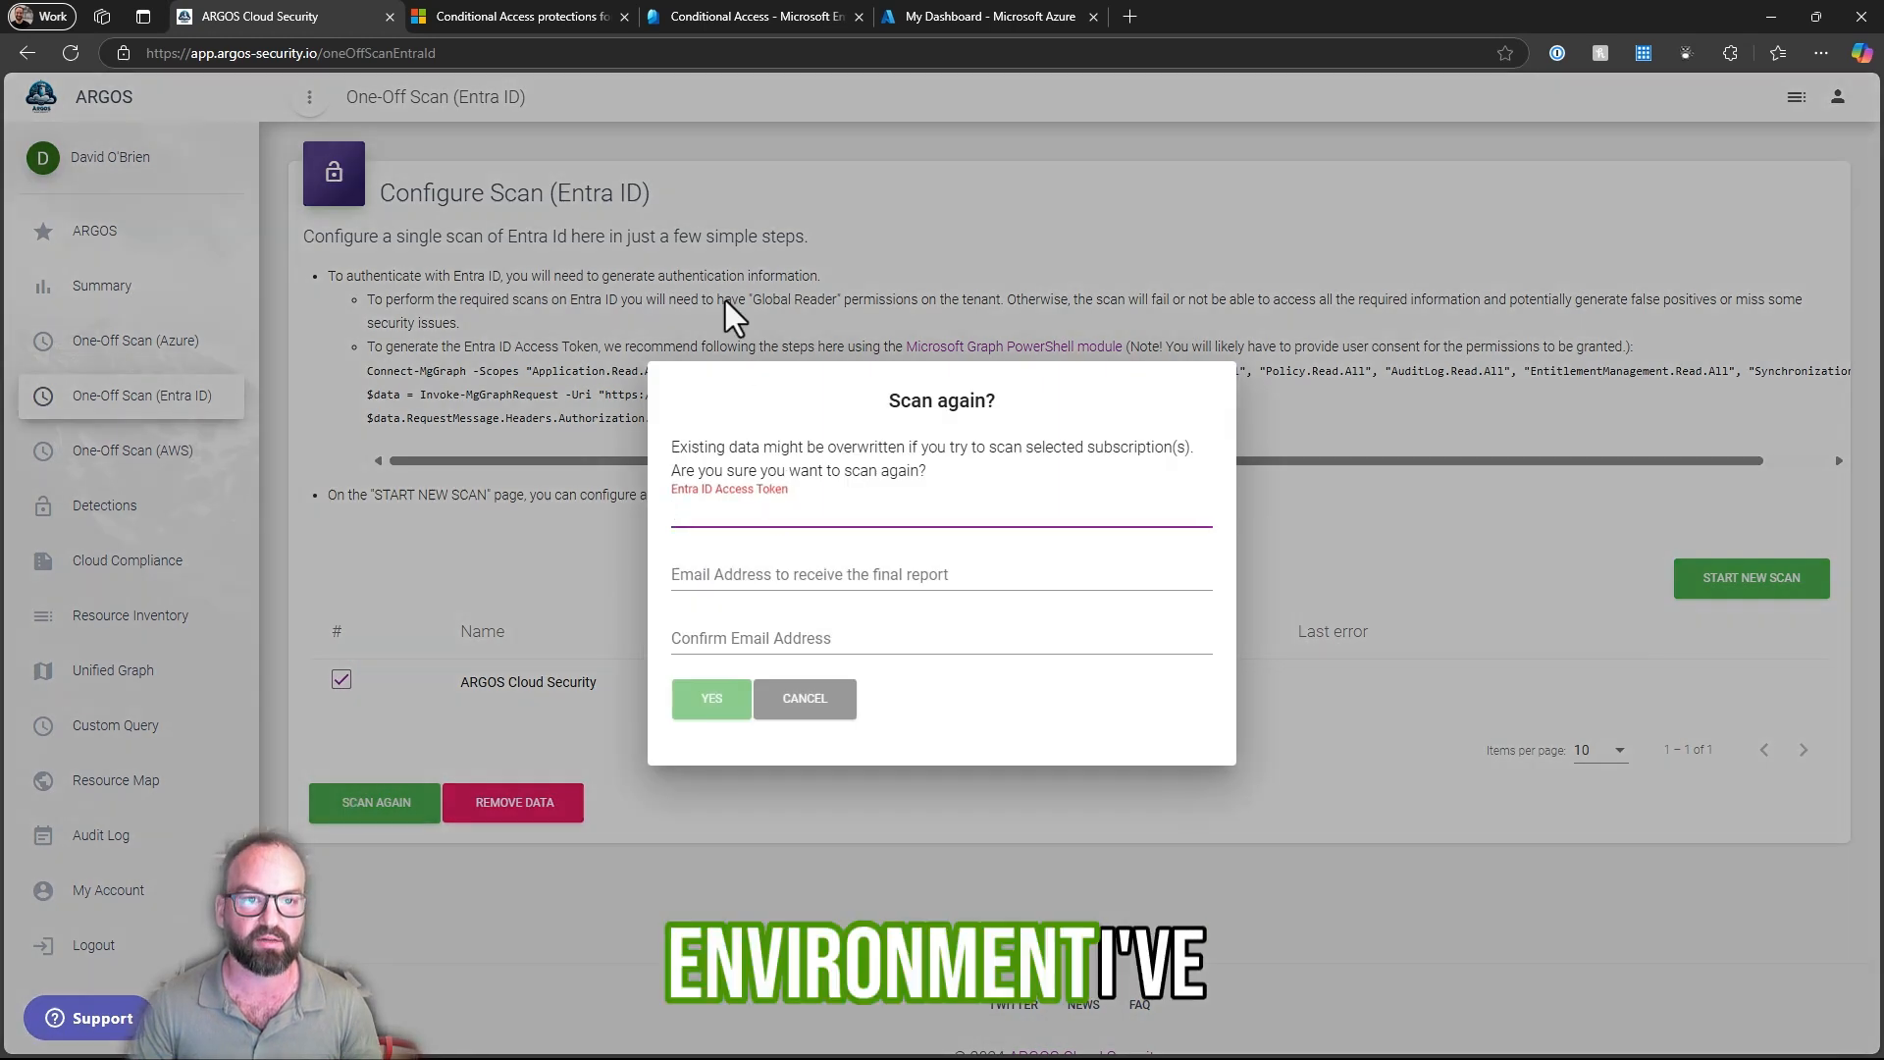
- Switch to Azure Cloud Shell and select the full Entra ID access token in the command output
{"action": "left_click", "coordinate": [992, 19]}
{"action": "triple_click", "coordinate": [354, 351]}
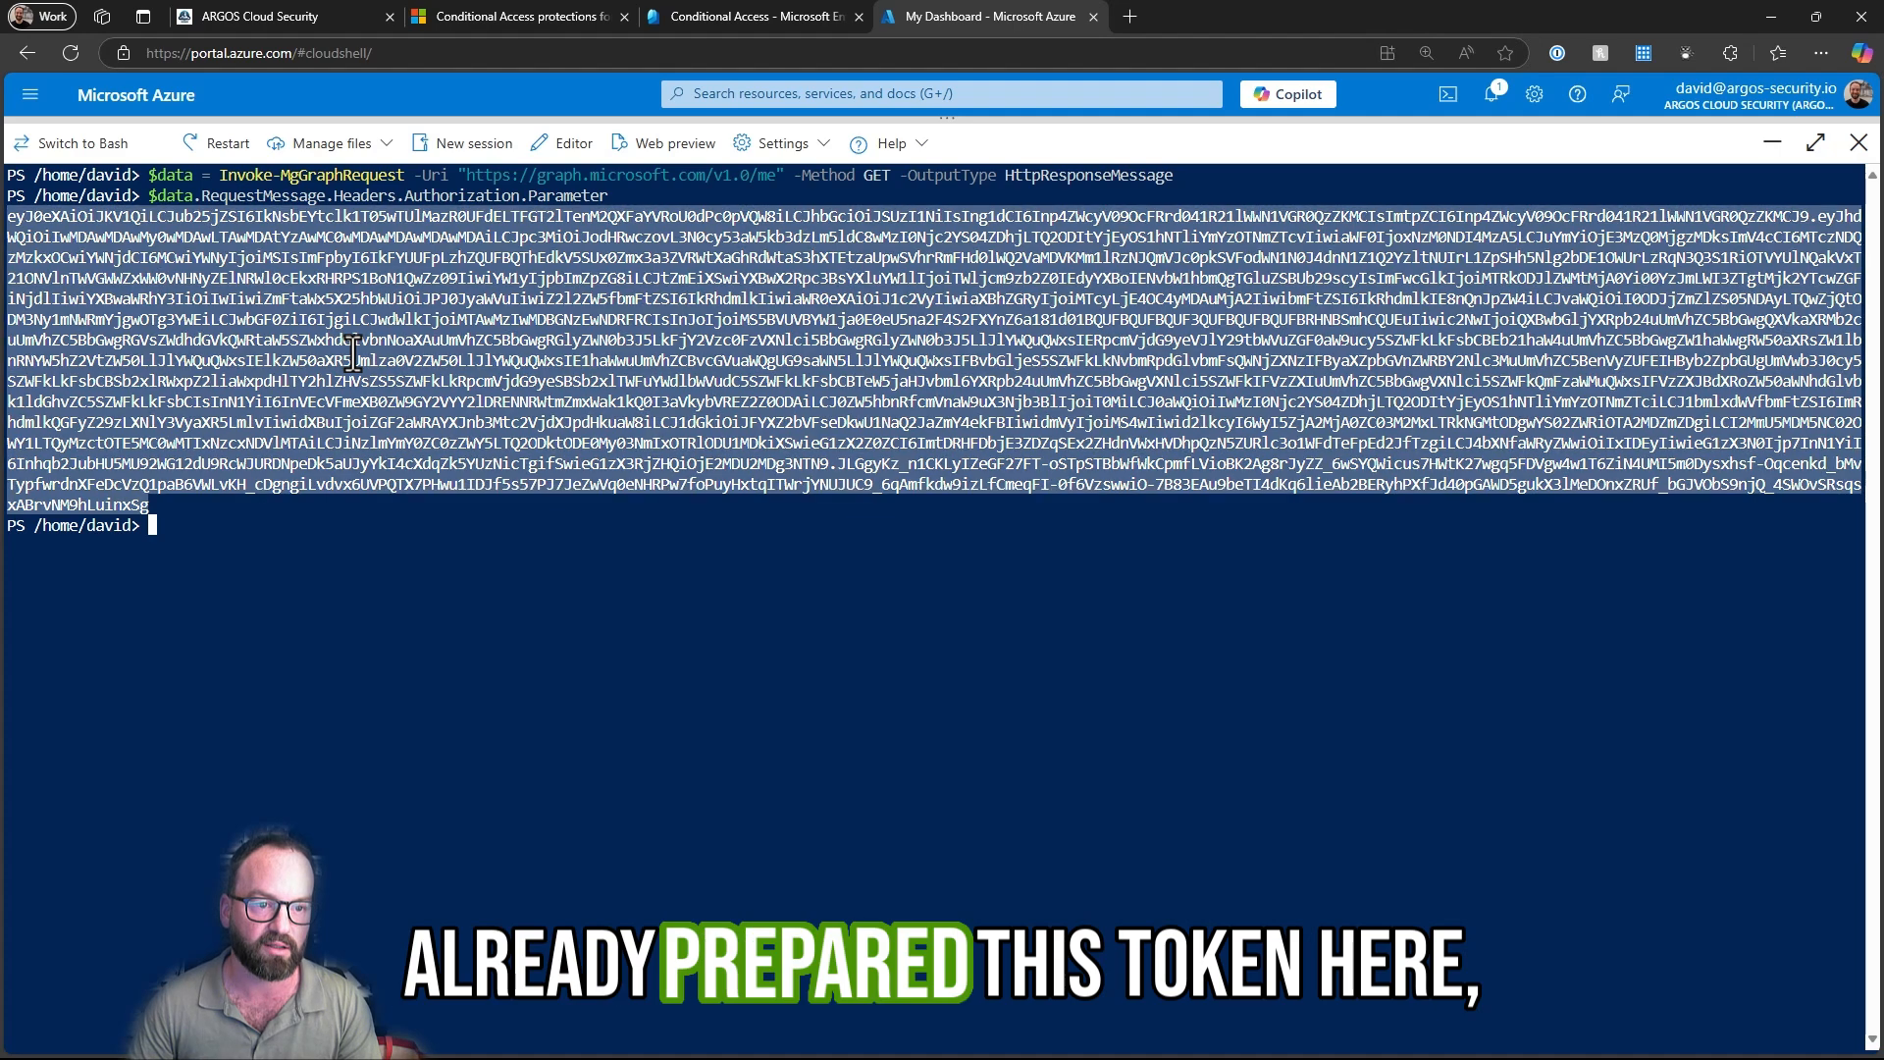
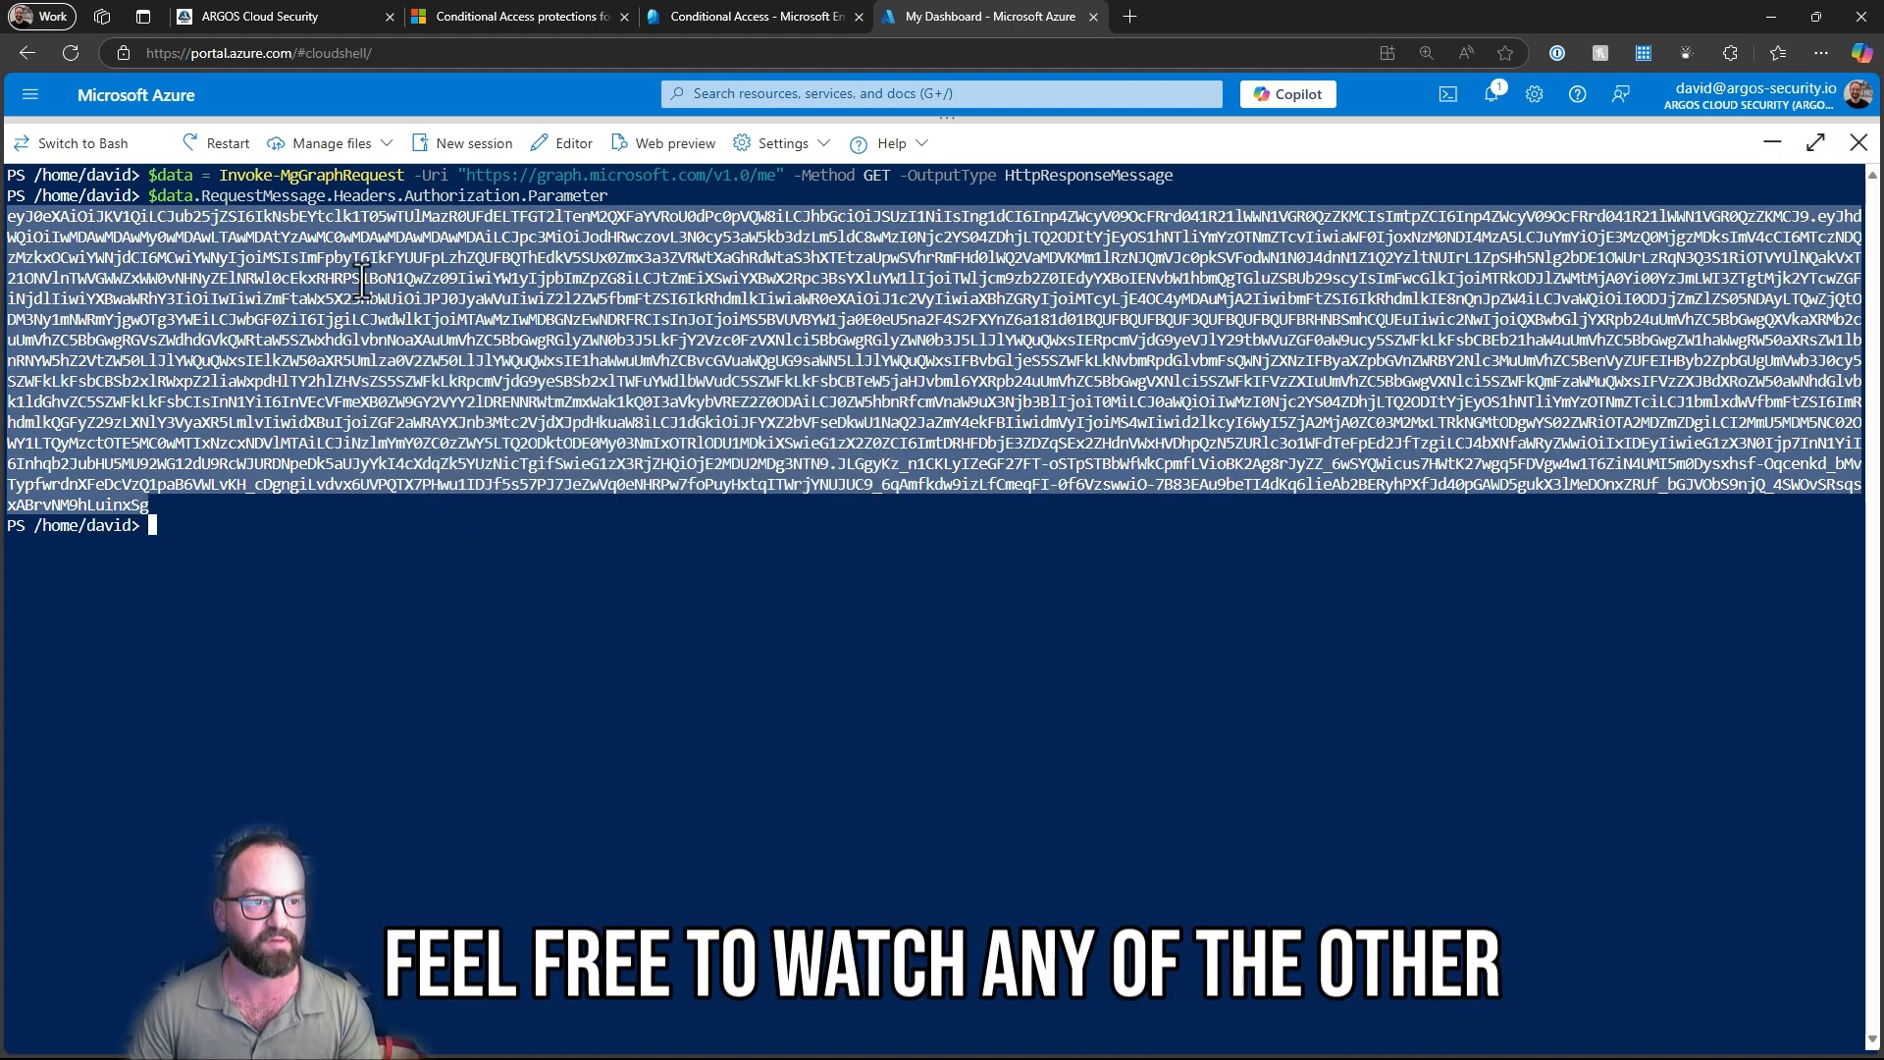
- Switch back to ARGOS, paste the Entra ID access token into the rescan request and enter the recipient's email address for the final report
{"action": "left_click", "coordinate": [277, 20]}
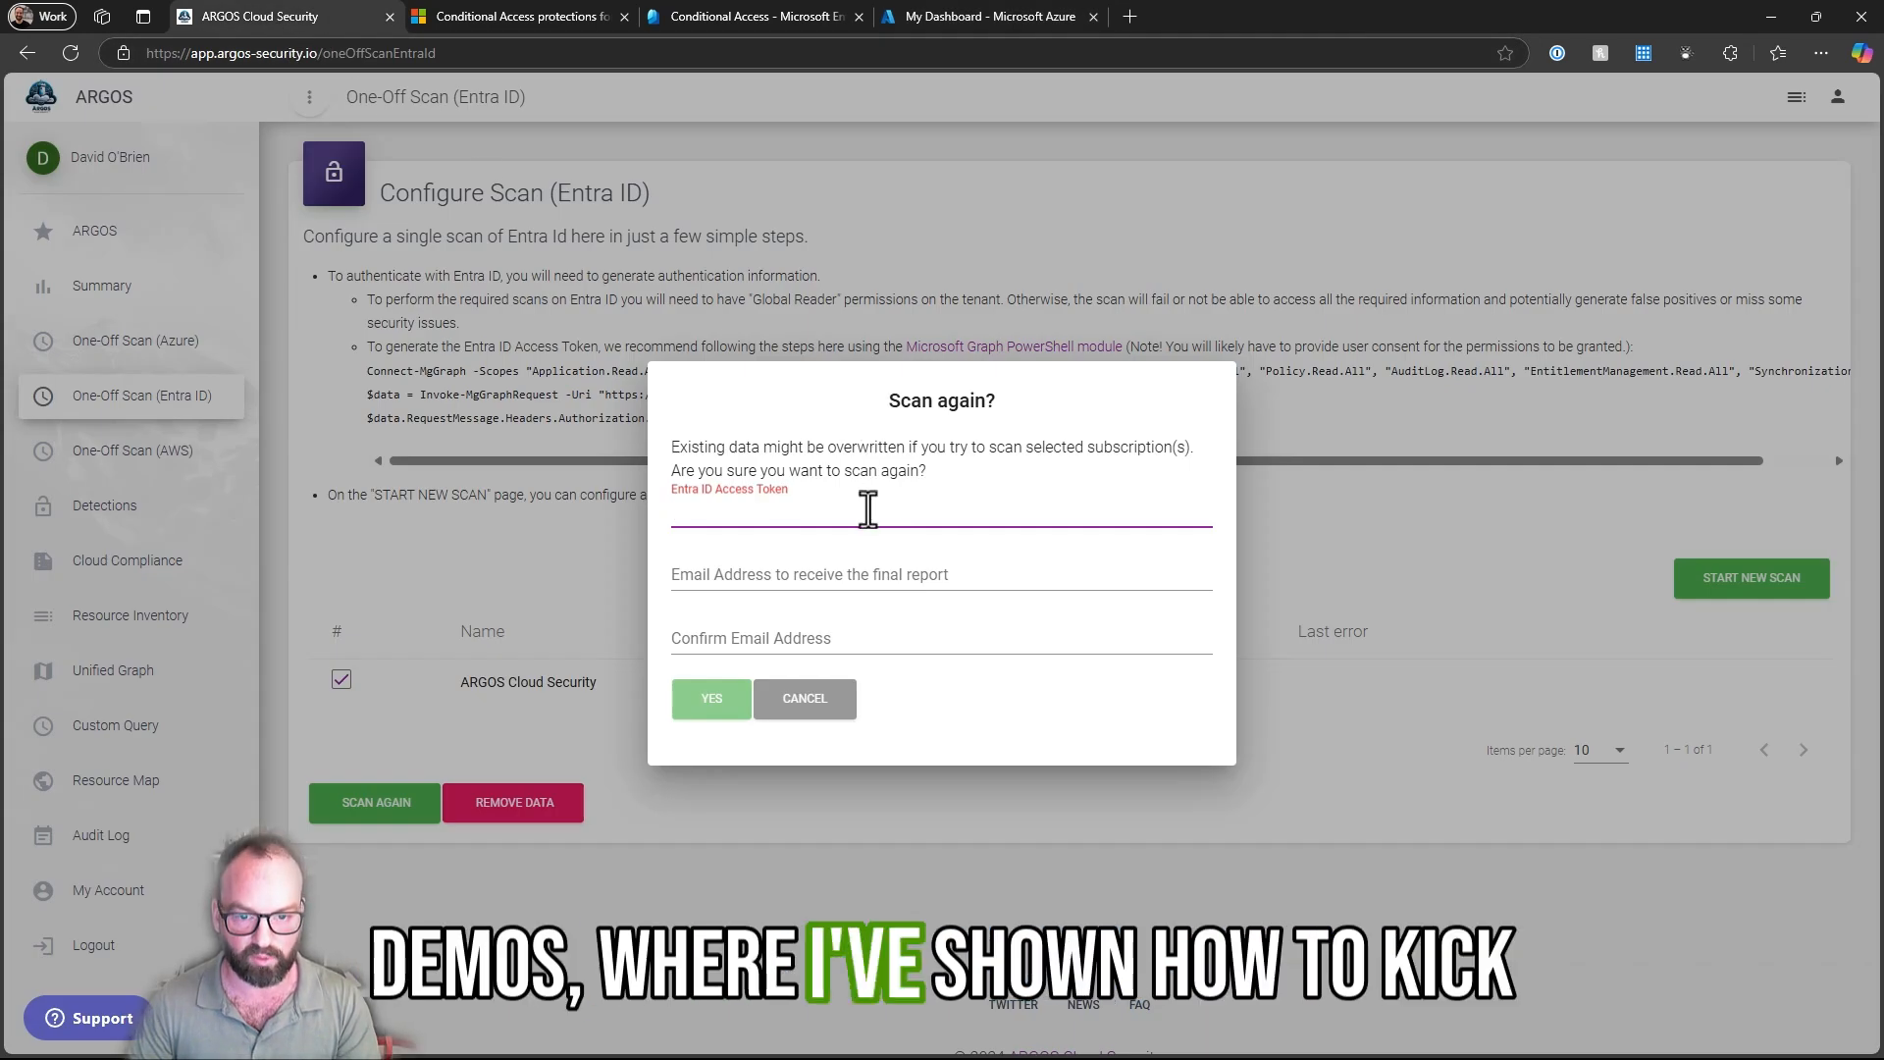
{"action": "key", "text": "Tab"}
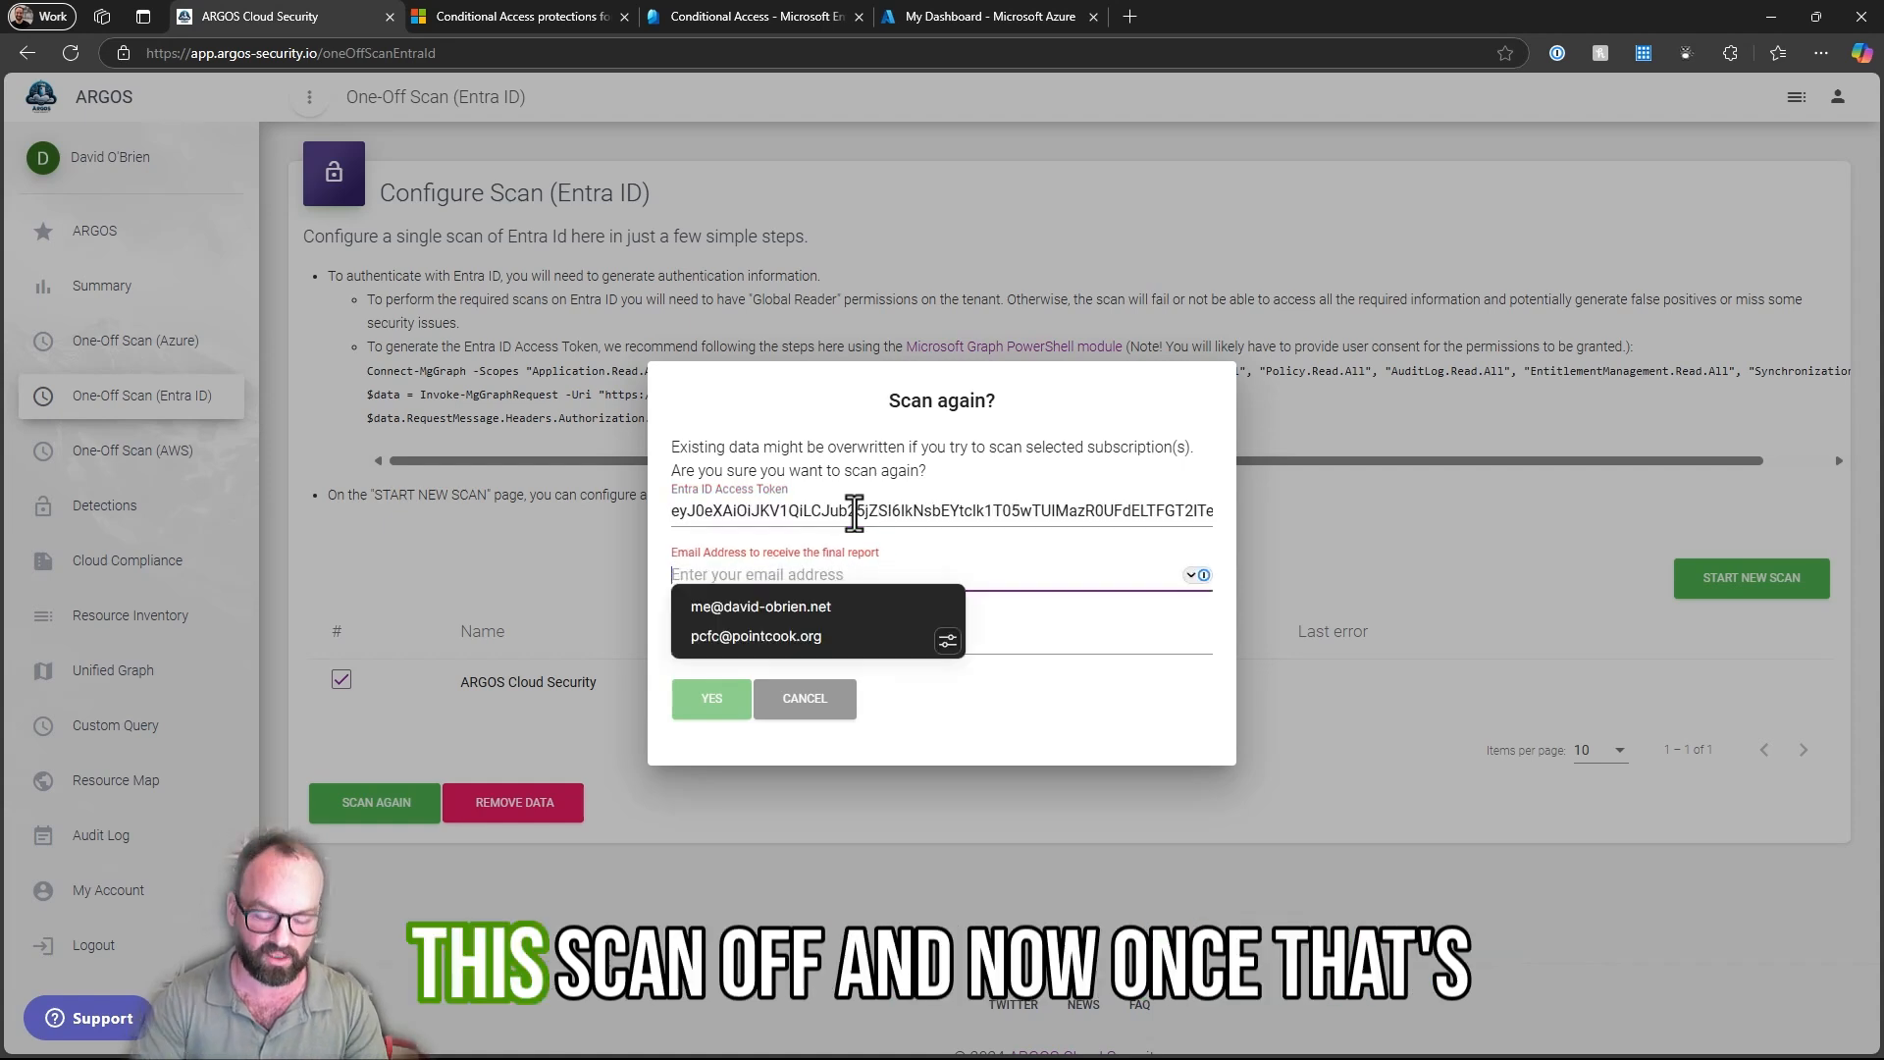
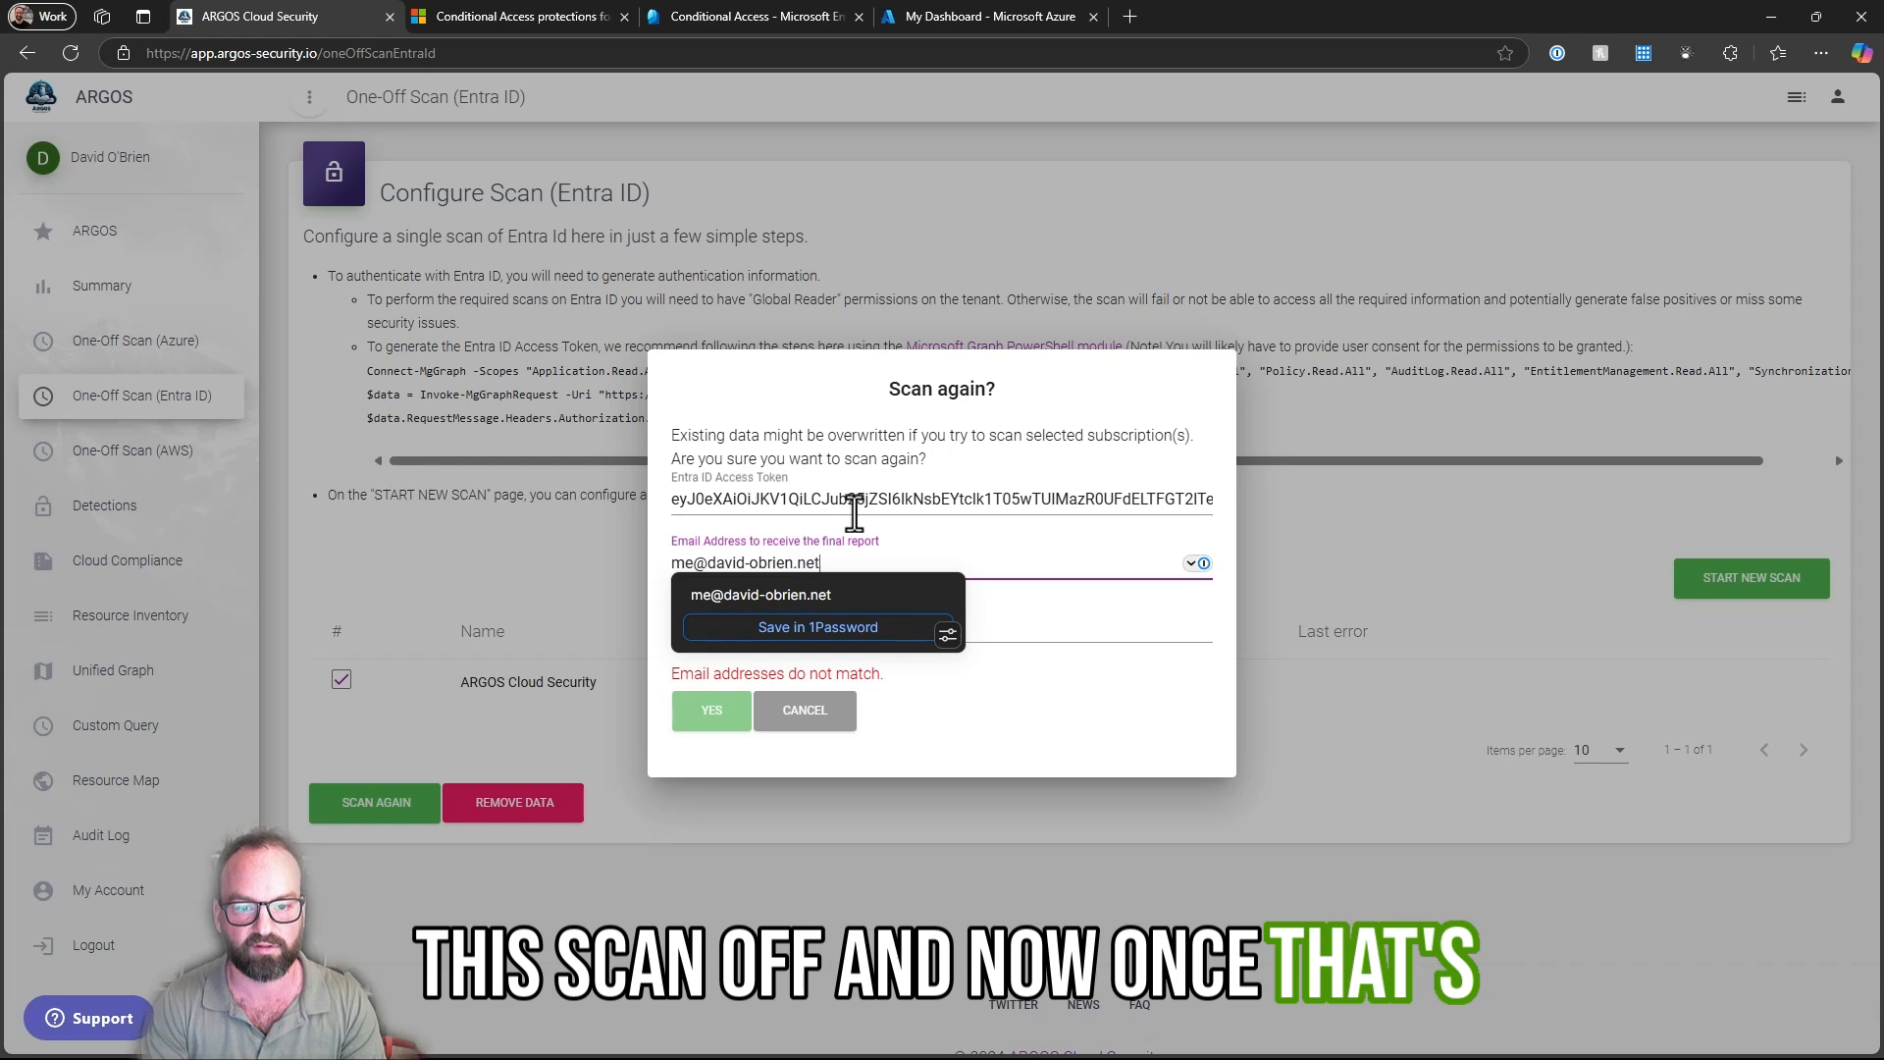
- Copy the report recipient's email address into the confirmation field and submit the Entra ID rescan
{"action": "key", "text": "ctrl+a"}
{"action": "key", "text": "ctrl+c"}
{"action": "key", "text": "Tab"}
{"action": "key", "text": "ctrl+v"}
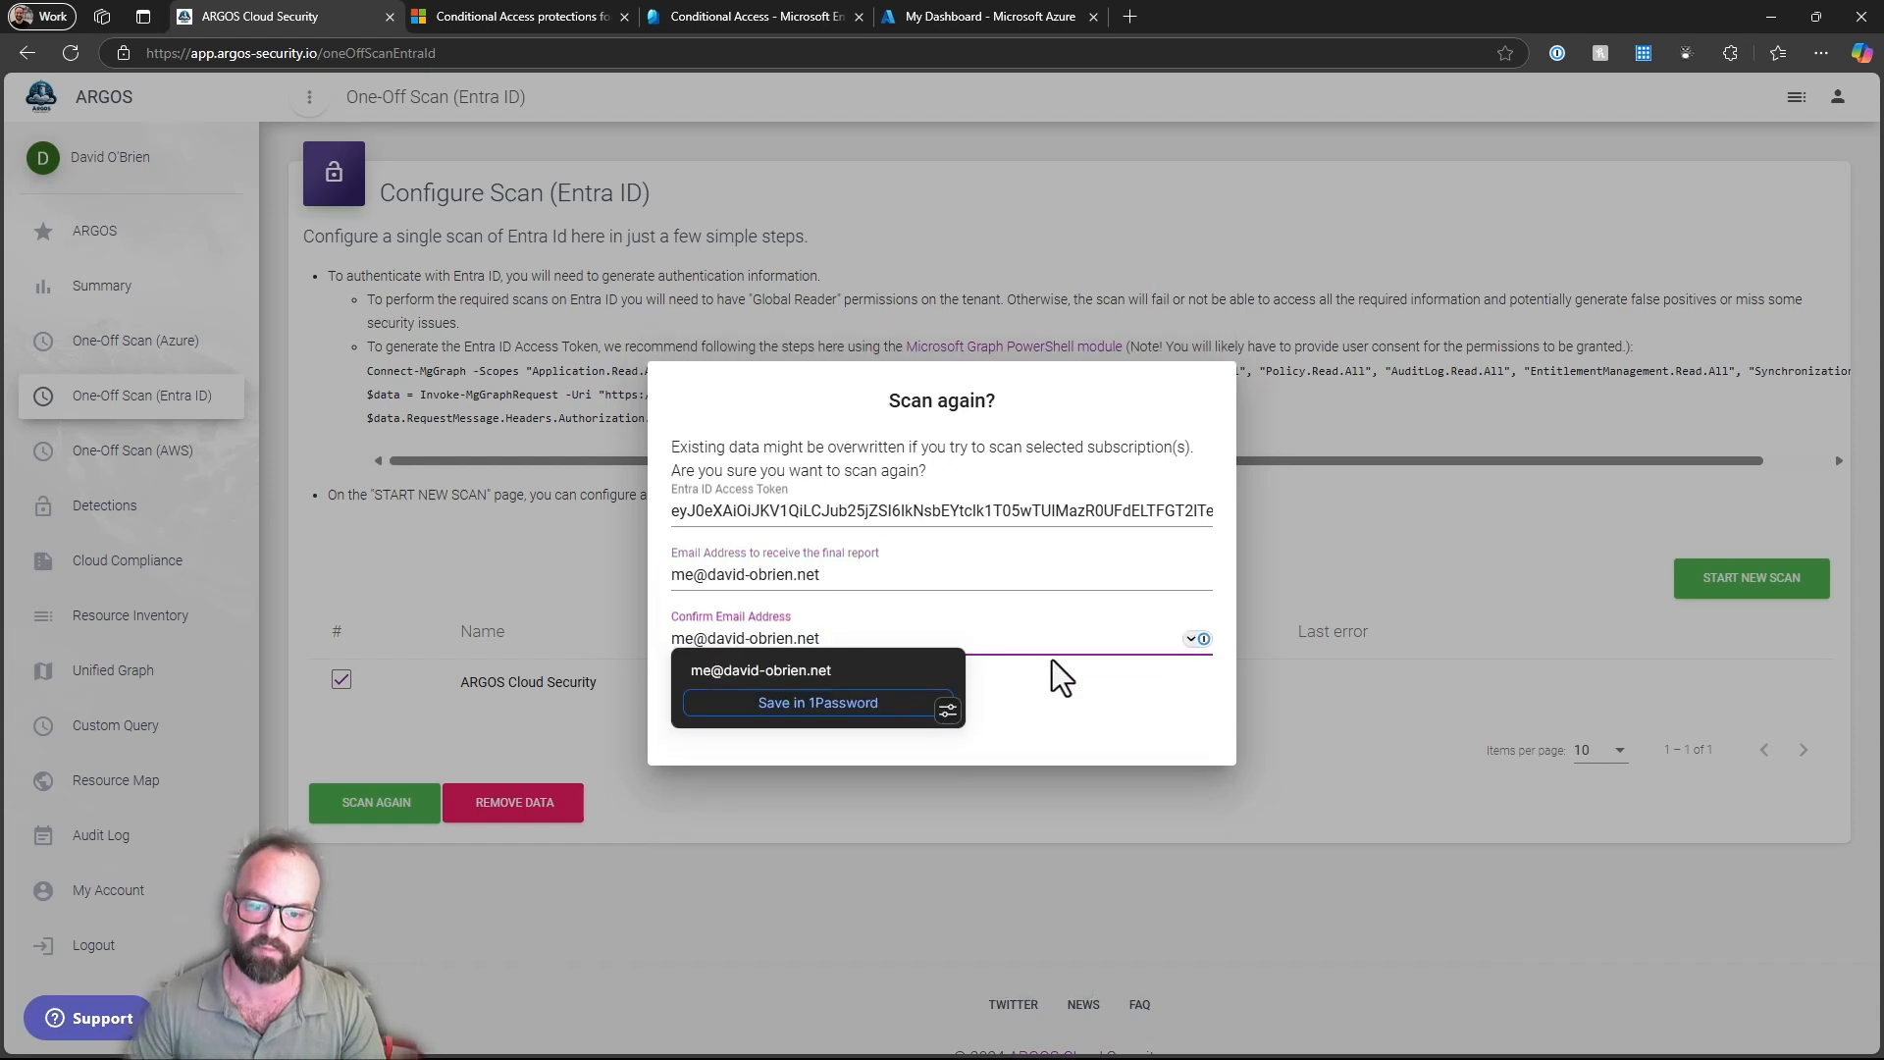
{"action": "left_click", "coordinate": [934, 689]}
{"action": "left_click", "coordinate": [711, 700]}
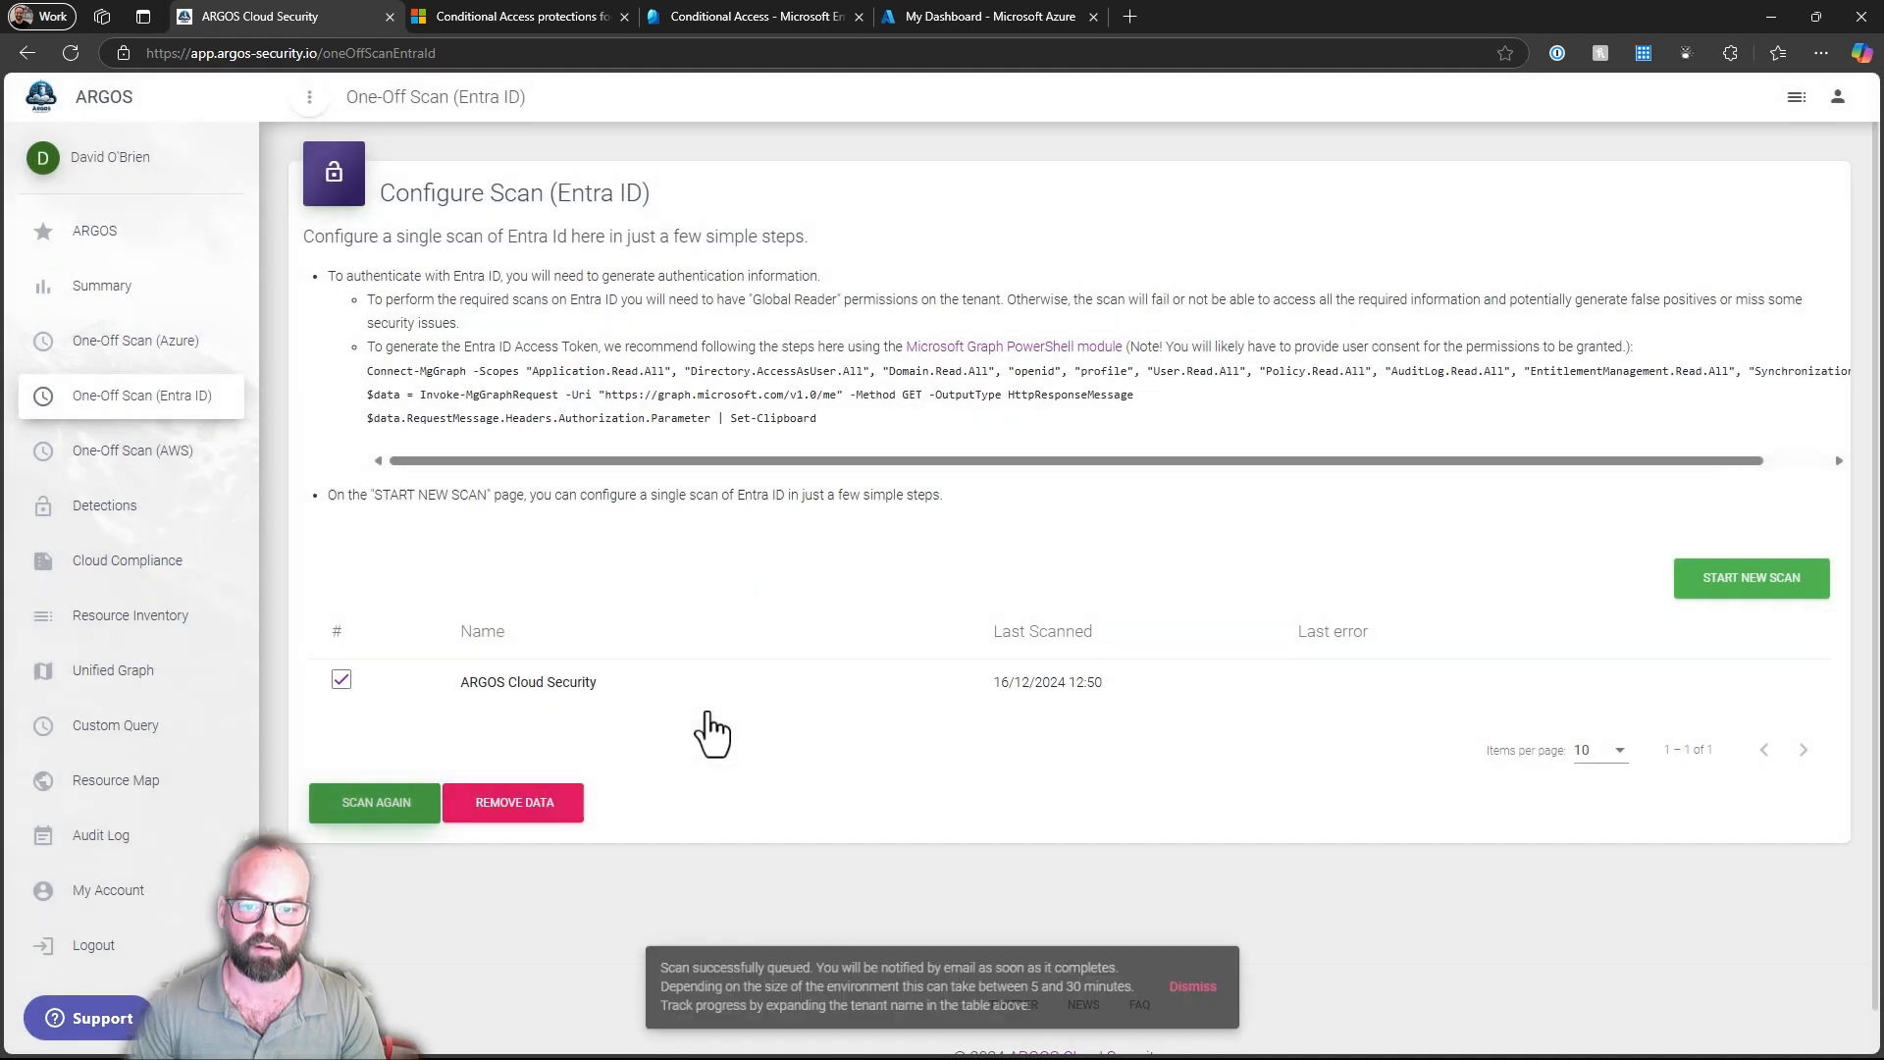